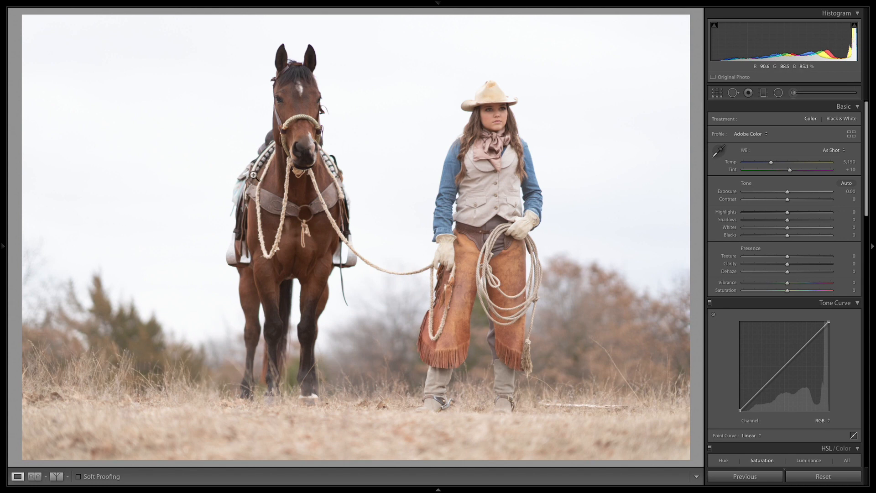
pyautogui.click(439, 489)
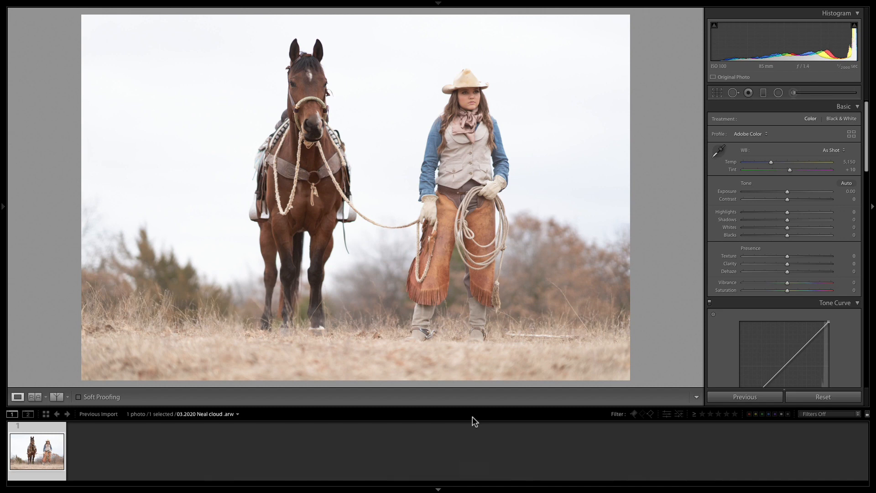
pyautogui.click(438, 488)
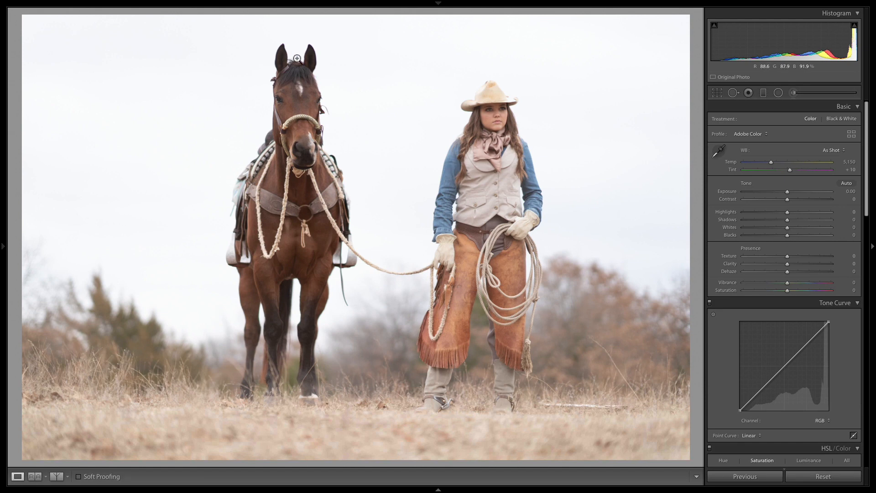
# Open the photo for cropping, try a repositioned 16 x 9 crop, and return to the As Shot aspect ratio
pyautogui.click(721, 91)
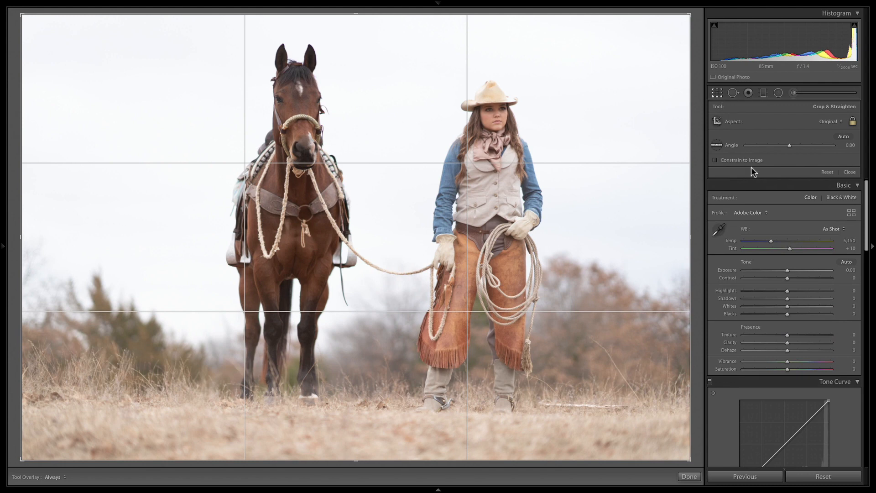
pyautogui.click(748, 122)
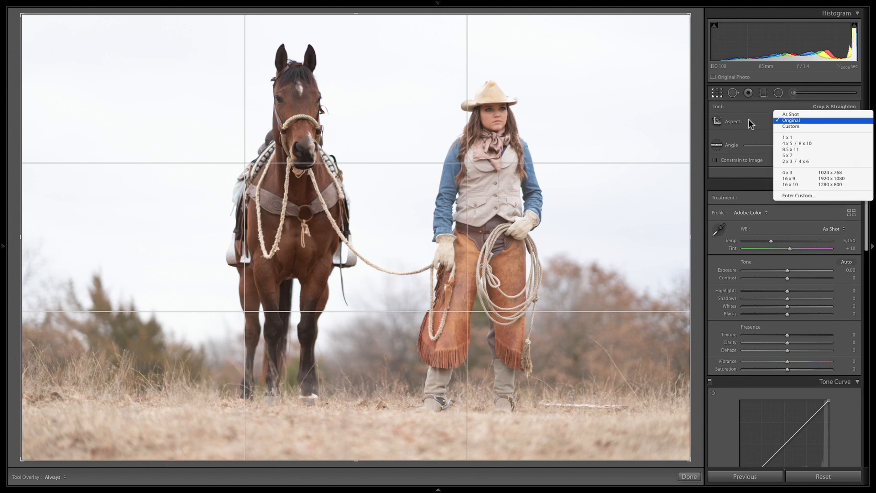
pyautogui.click(788, 178)
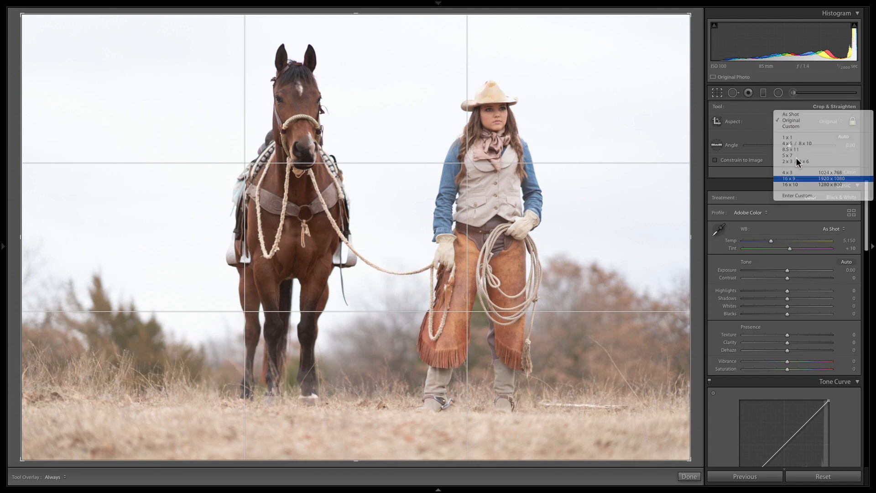
pyautogui.moveTo(401, 105); pyautogui.dragTo(399, 121)
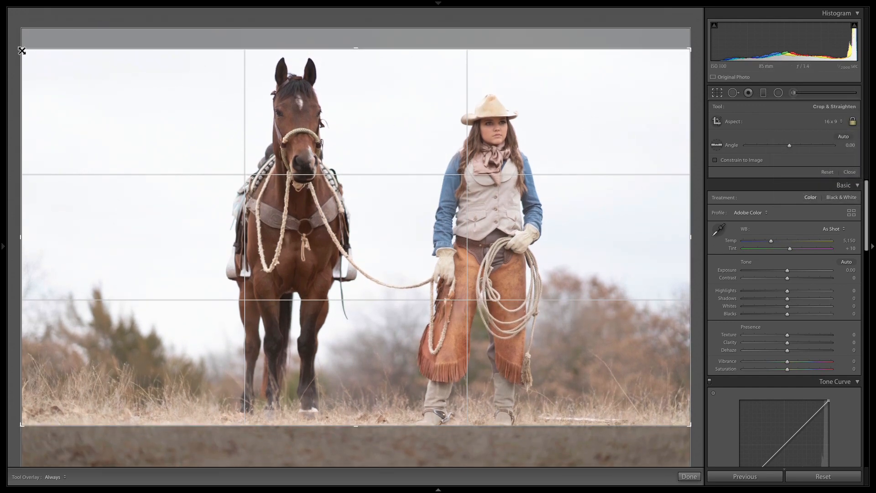
pyautogui.moveTo(209, 88); pyautogui.dragTo(212, 81)
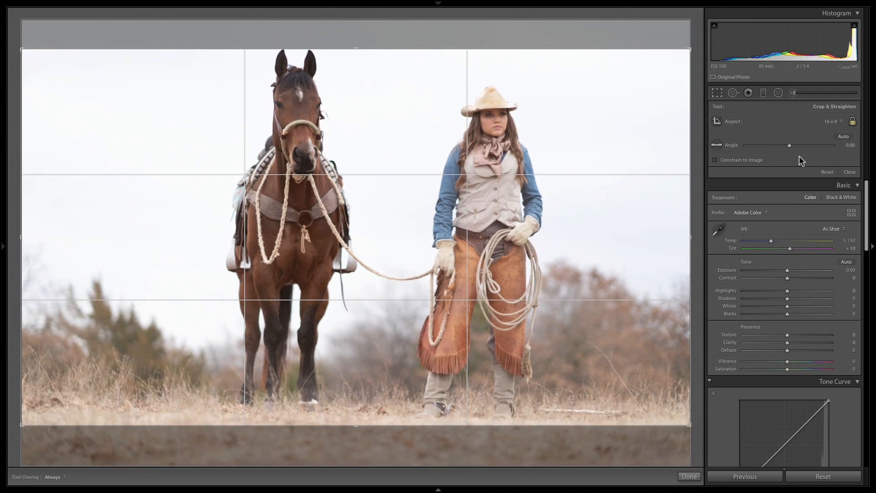
pyautogui.click(832, 121)
pyautogui.click(803, 59)
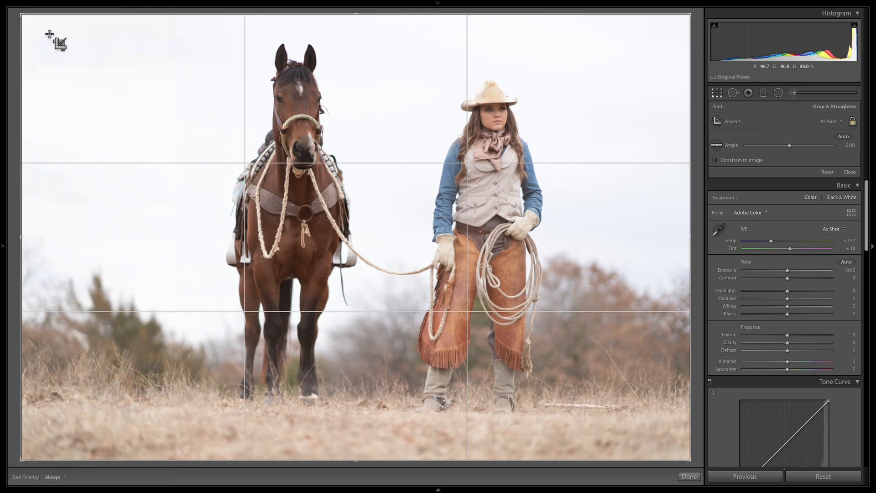
# Crop the photo slightly tighter around the horse and the woman at its original aspect ratio and apply the crop
pyautogui.moveTo(20, 14); pyautogui.dragTo(54, 17)
pyautogui.moveTo(182, 60); pyautogui.dragTo(166, 103)
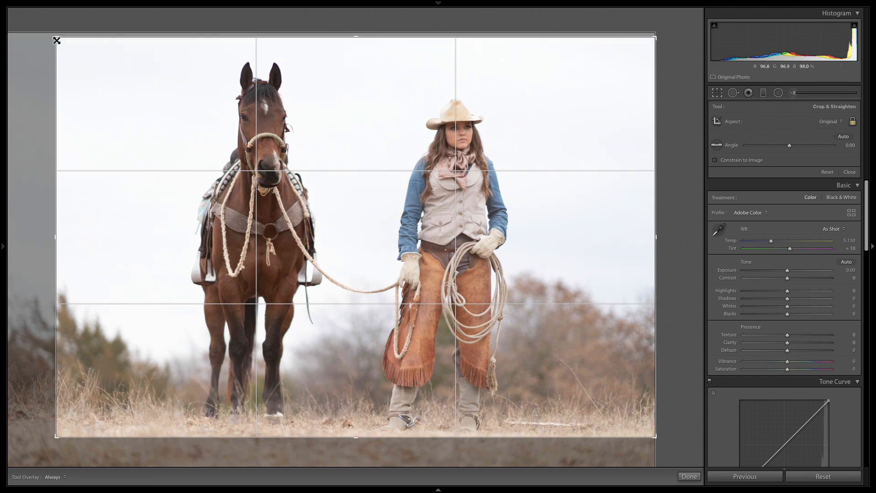
pyautogui.moveTo(57, 39); pyautogui.dragTo(62, 44)
pyautogui.moveTo(141, 89); pyautogui.dragTo(140, 85)
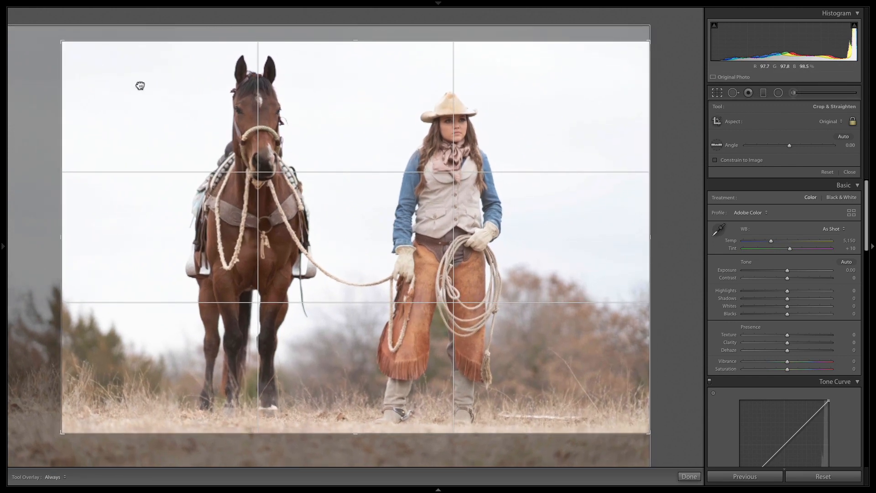
pyautogui.moveTo(59, 41); pyautogui.dragTo(55, 38)
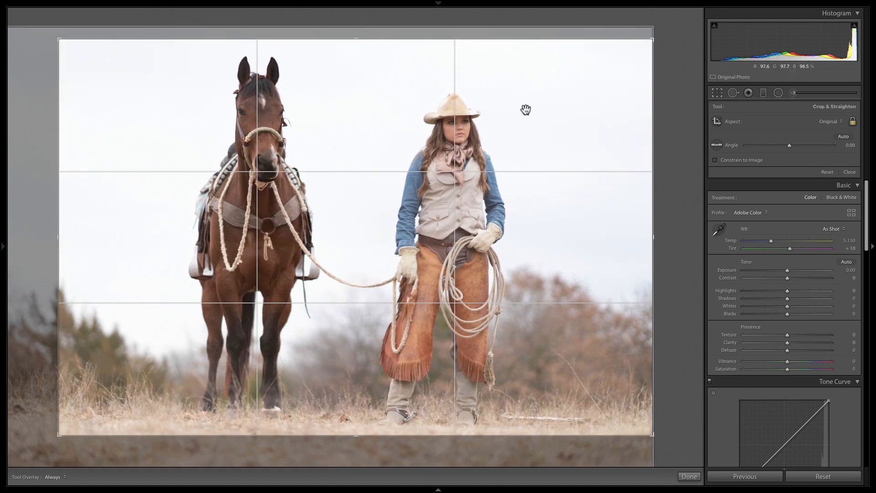
pyautogui.press('Return')
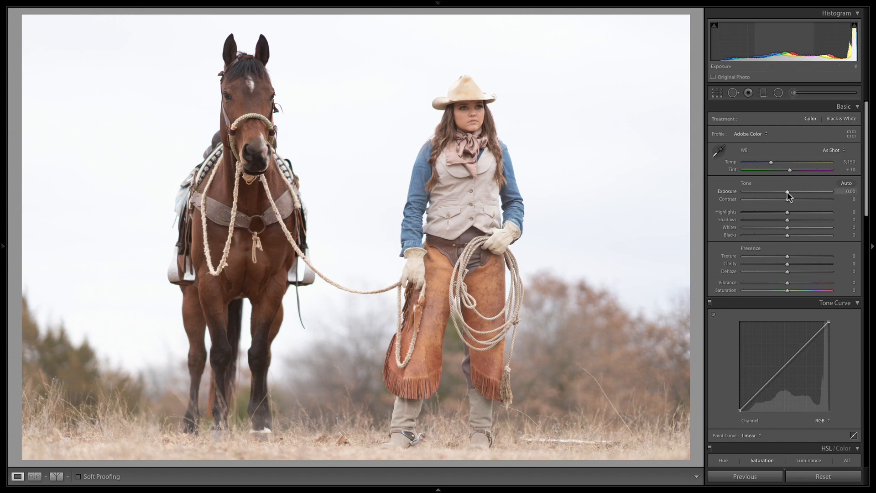
# Try darkening the photo with exposure at -1.85, shadows at -45 and blacks at -56, and reset all three
pyautogui.moveTo(787, 190)
pyautogui.mouseDown()
pyautogui.moveTo(746, 195)
pyautogui.moveTo(773, 194)
pyautogui.mouseUp()
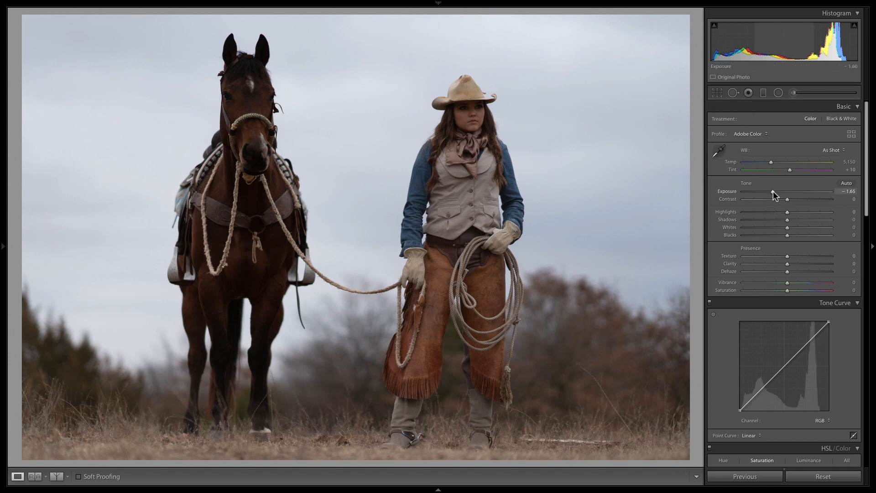
pyautogui.moveTo(773, 191); pyautogui.dragTo(786, 192)
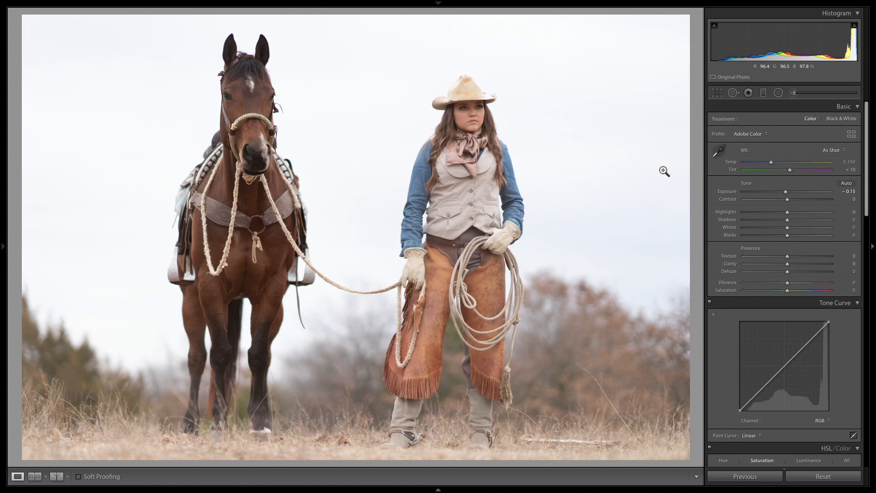
pyautogui.moveTo(783, 190)
pyautogui.mouseDown()
pyautogui.moveTo(762, 190)
pyautogui.moveTo(770, 191)
pyautogui.mouseUp()
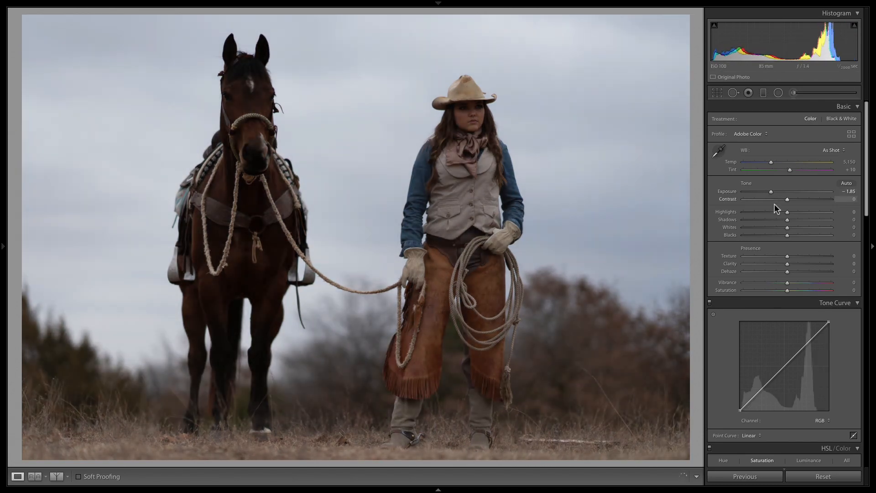
pyautogui.click(762, 231)
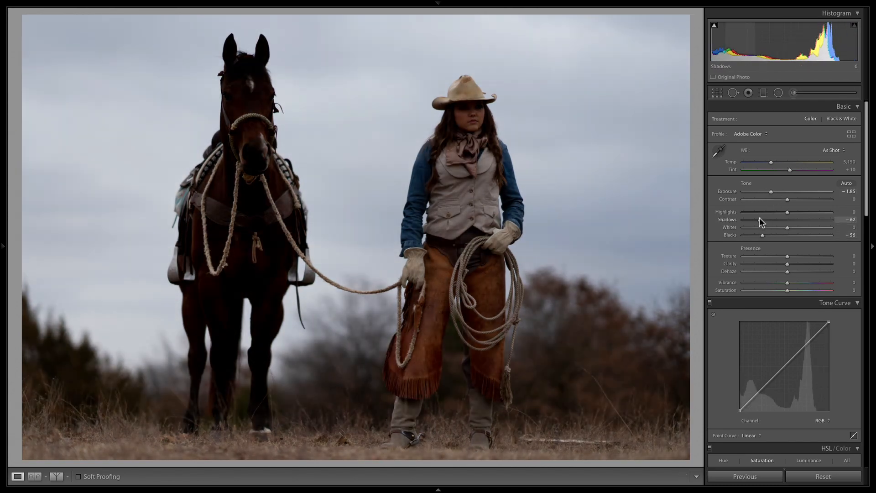
pyautogui.moveTo(759, 219)
pyautogui.mouseDown()
pyautogui.moveTo(743, 218)
pyautogui.moveTo(769, 226)
pyautogui.mouseUp()
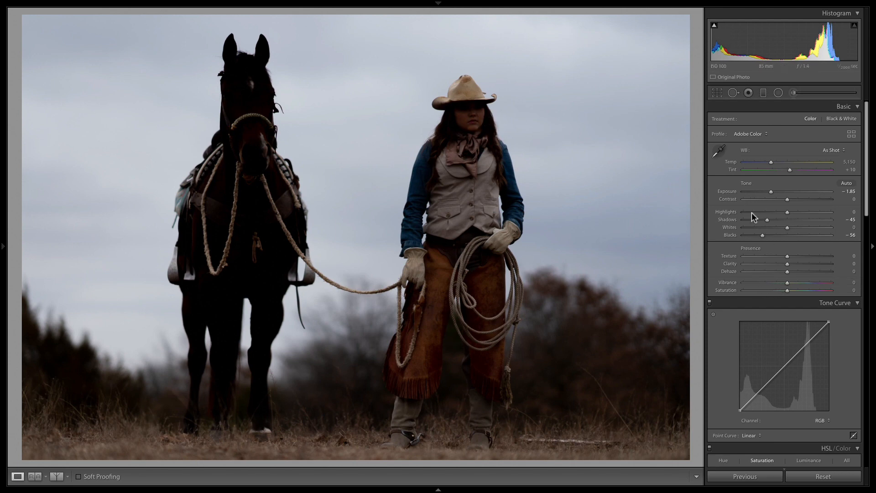
pyautogui.doubleClick(767, 218)
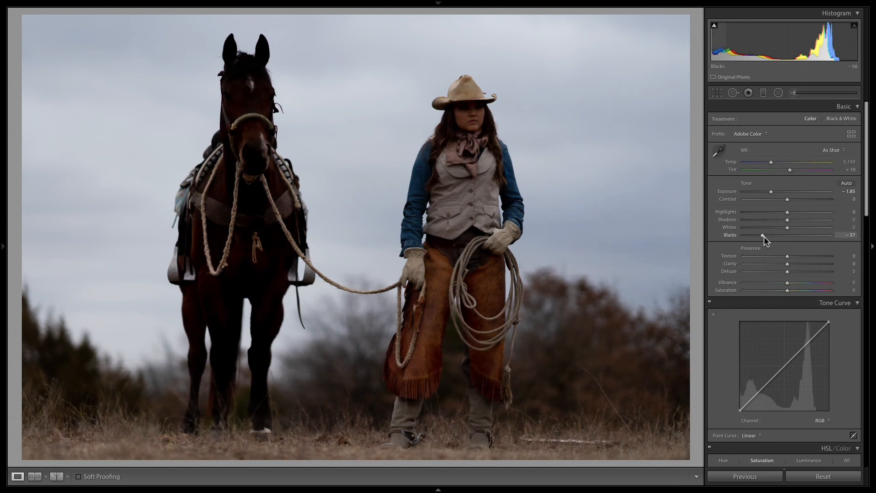
pyautogui.doubleClick(764, 237)
pyautogui.moveTo(770, 187); pyautogui.dragTo(786, 189)
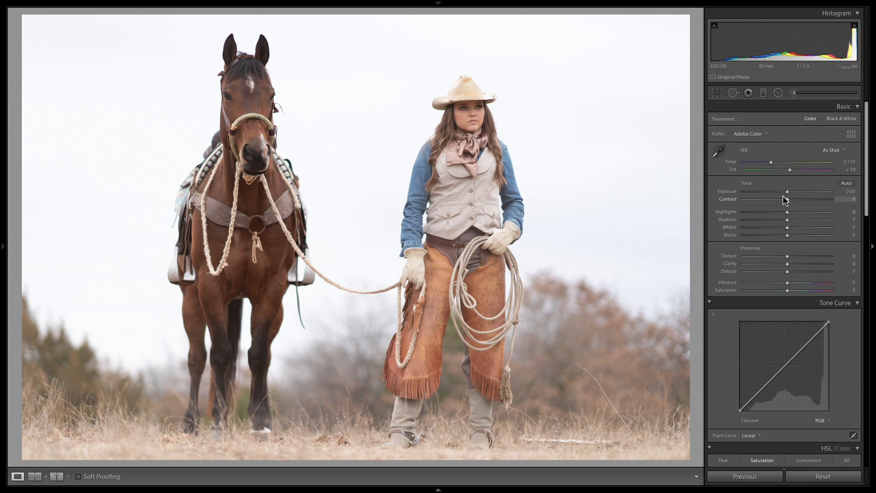
# Set exposure to -0.75, highlights to -2, shadows to +27, whites to -52 and blacks to -12, and compare with the unedited version
pyautogui.moveTo(768, 225); pyautogui.dragTo(798, 218)
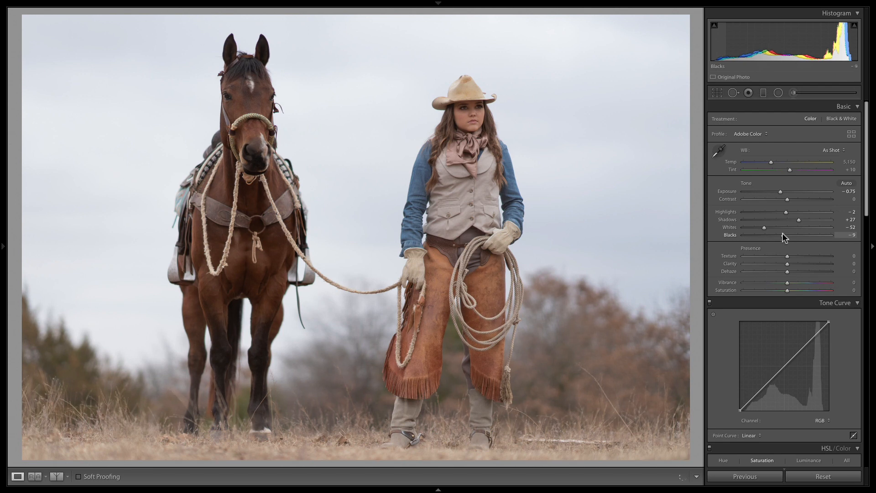
pyautogui.moveTo(782, 233); pyautogui.dragTo(780, 233)
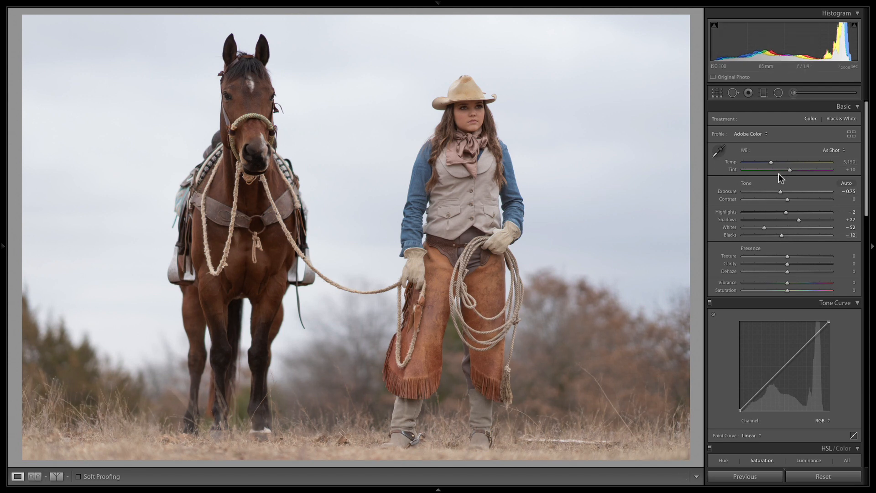
pyautogui.press('\\')
pyautogui.press('\\')
pyautogui.press('\\')
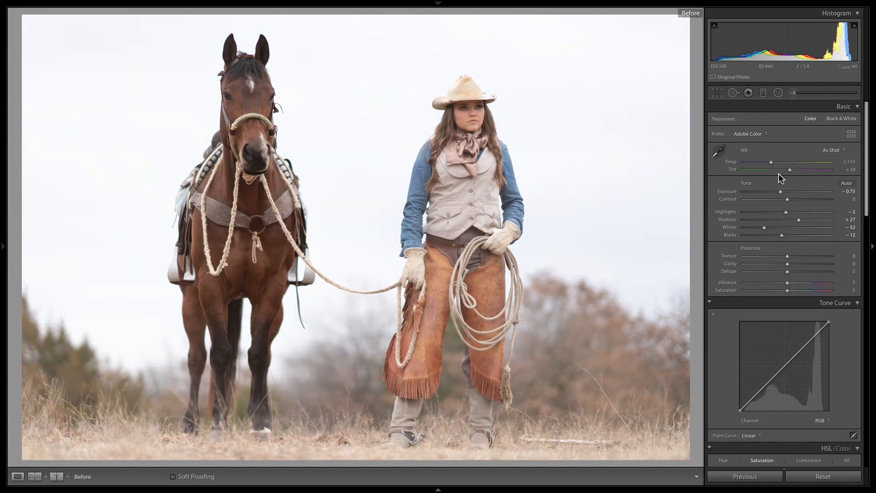
pyautogui.press('\\')
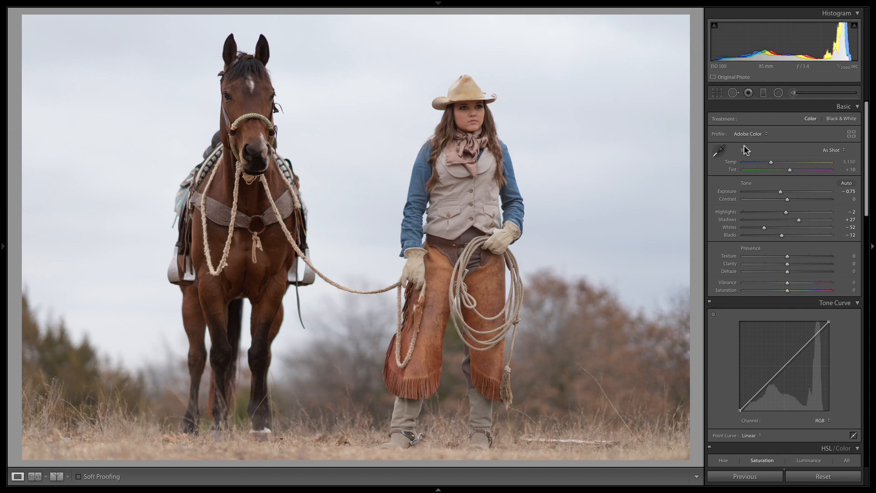
# Try a warmer white balance temperature of 7,185 and a stronger dehaze, and reset both
pyautogui.click(788, 162)
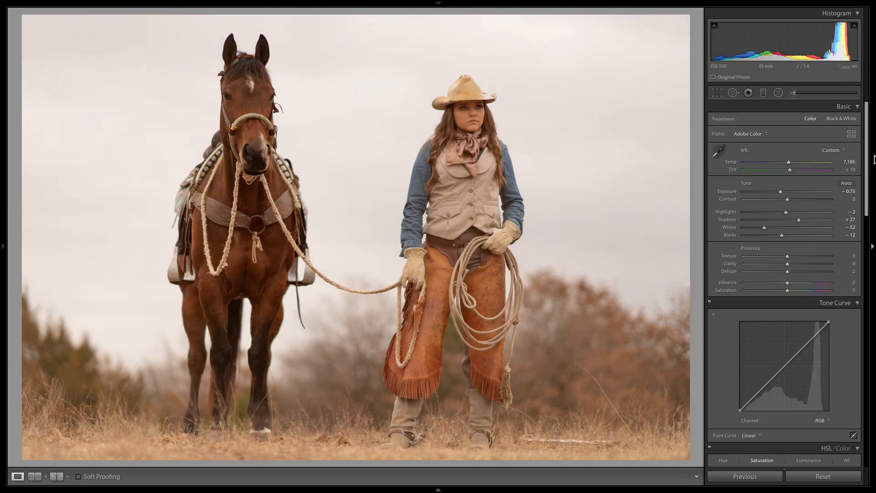
pyautogui.doubleClick(789, 162)
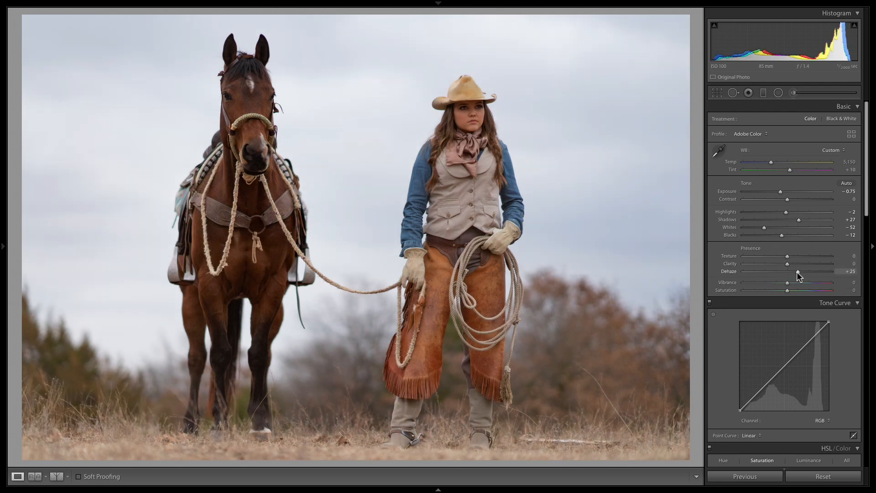
pyautogui.moveTo(797, 272); pyautogui.dragTo(804, 271)
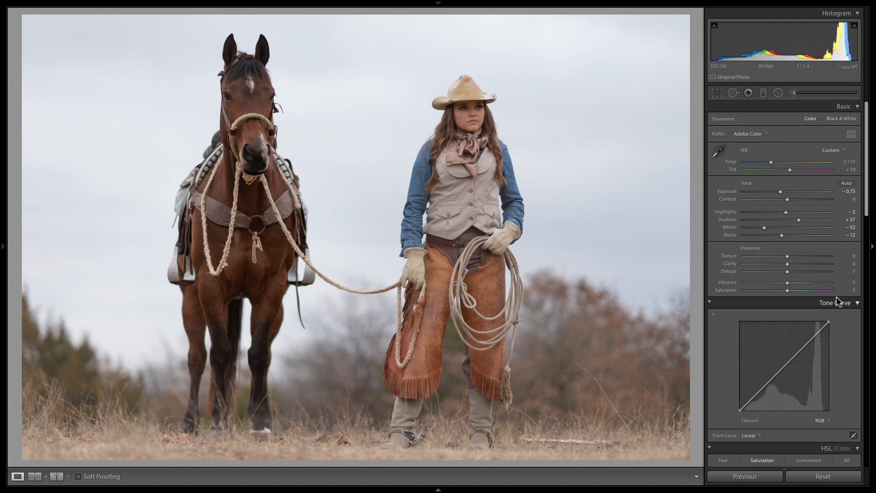
# Raise vibrance to +22 and set the HSL saturation of green to +52, aqua to +34, blue to +38 and purple to +2
pyautogui.moveTo(785, 282); pyautogui.dragTo(792, 283)
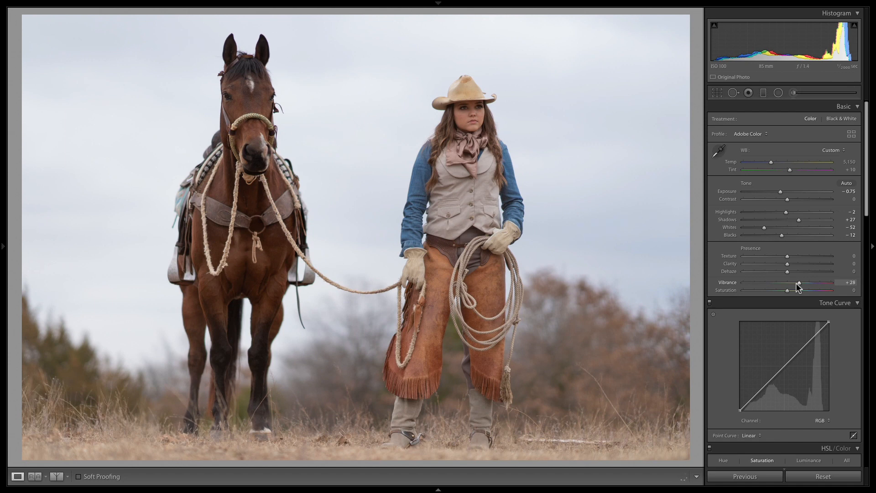
pyautogui.moveTo(795, 286); pyautogui.dragTo(794, 285)
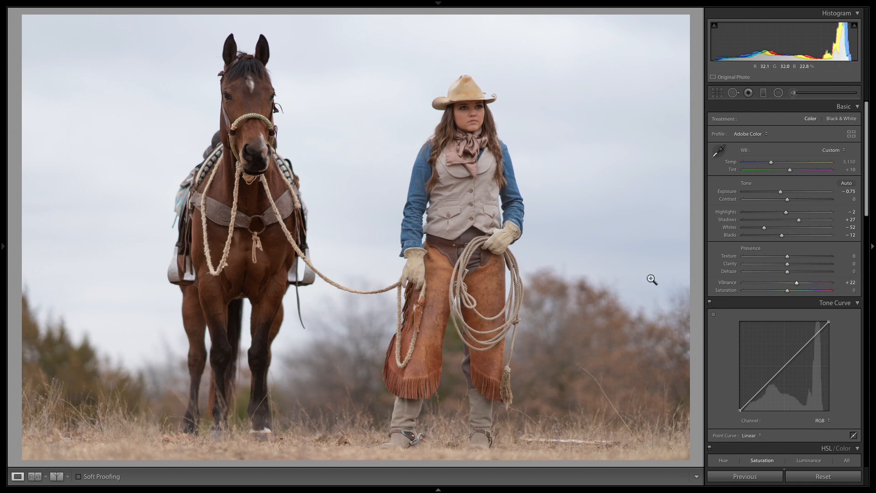
pyautogui.moveTo(866, 200); pyautogui.dragTo(874, 275)
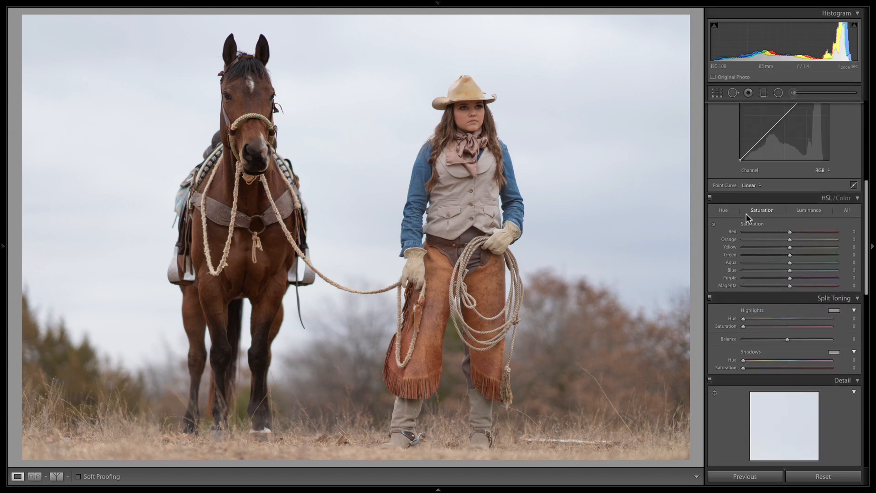
pyautogui.click(714, 224)
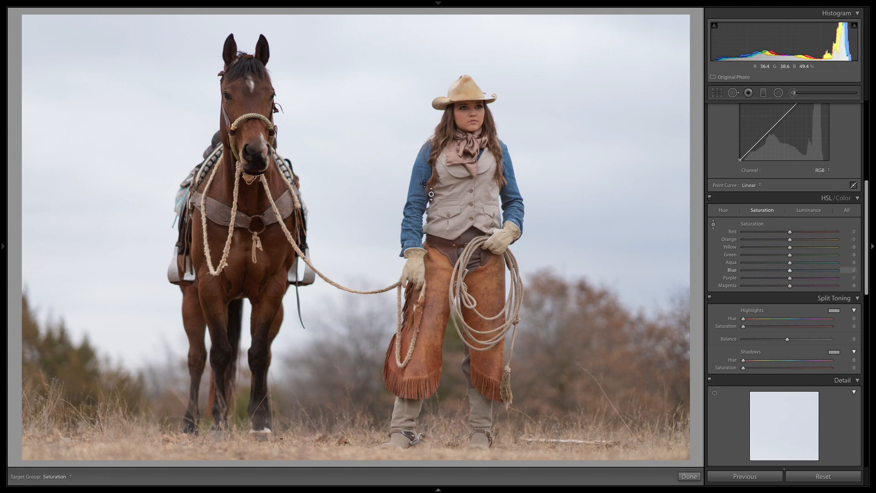
pyautogui.moveTo(512, 193); pyautogui.dragTo(512, 187)
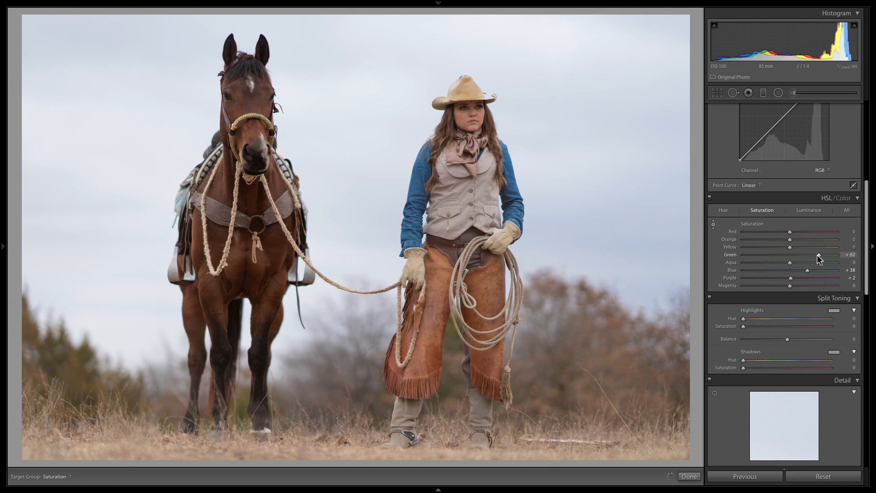
pyautogui.moveTo(813, 254); pyautogui.dragTo(812, 254)
pyautogui.click(714, 224)
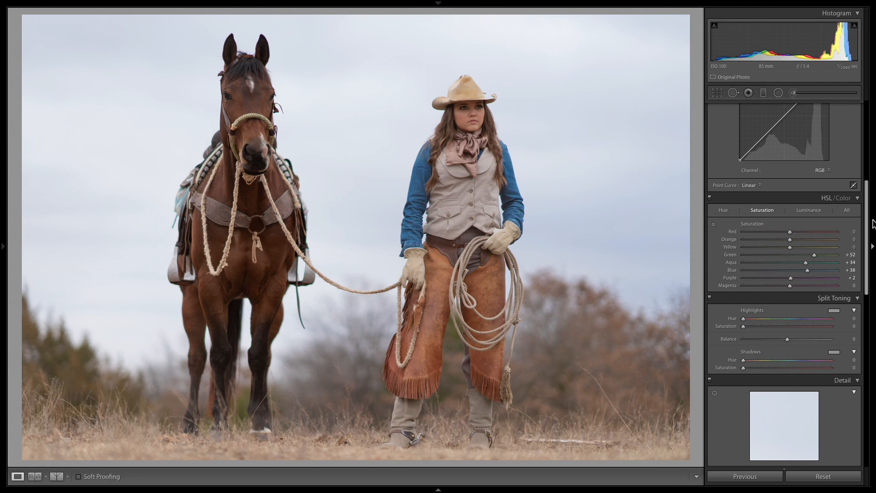
# Turn on Remove Chromatic Aberration in the lens corrections profile and check it close up around the woman's hat
pyautogui.scroll(-2, 868, 223)
pyautogui.scroll(-5, 867, 247)
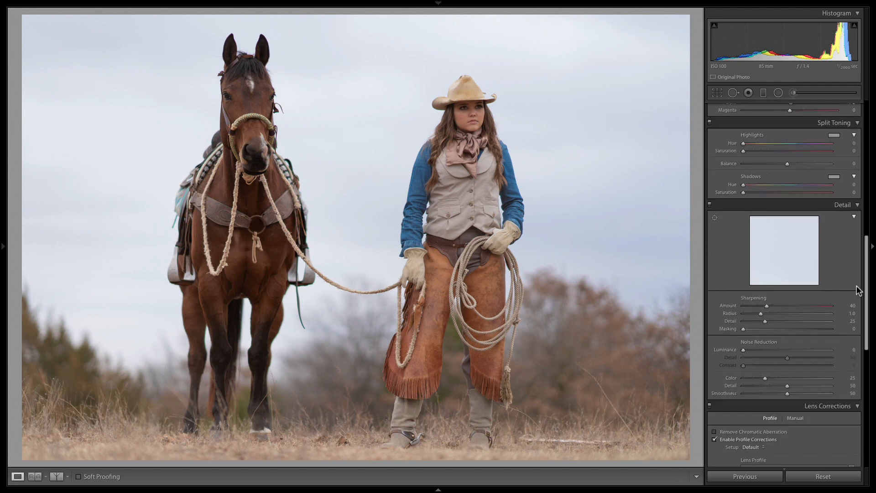
pyautogui.click(485, 131)
pyautogui.moveTo(462, 169); pyautogui.dragTo(463, 263)
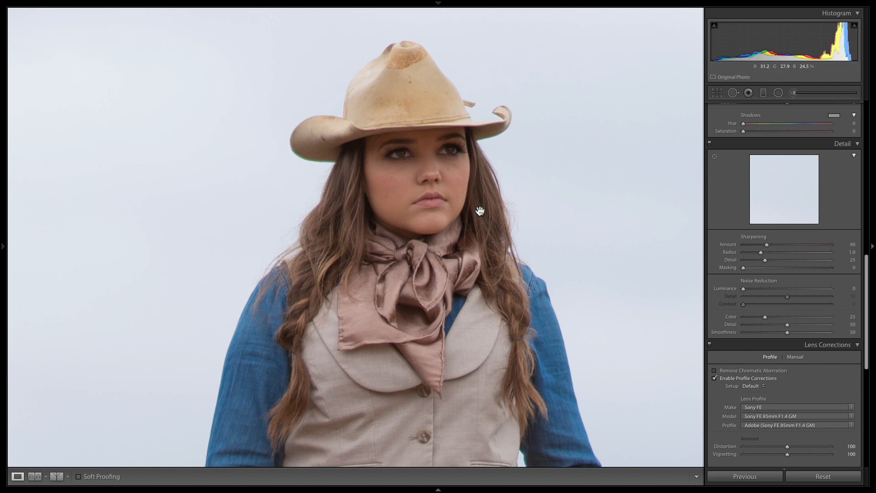
pyautogui.moveTo(869, 332); pyautogui.dragTo(870, 373)
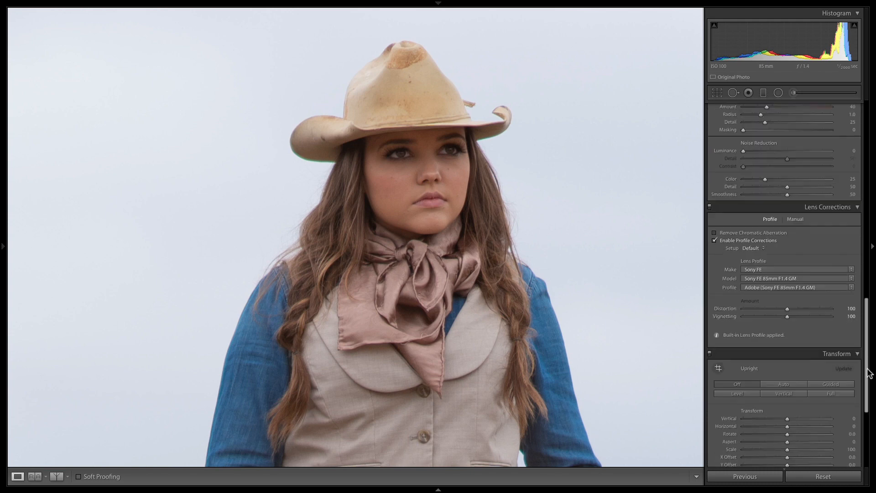
pyautogui.click(713, 232)
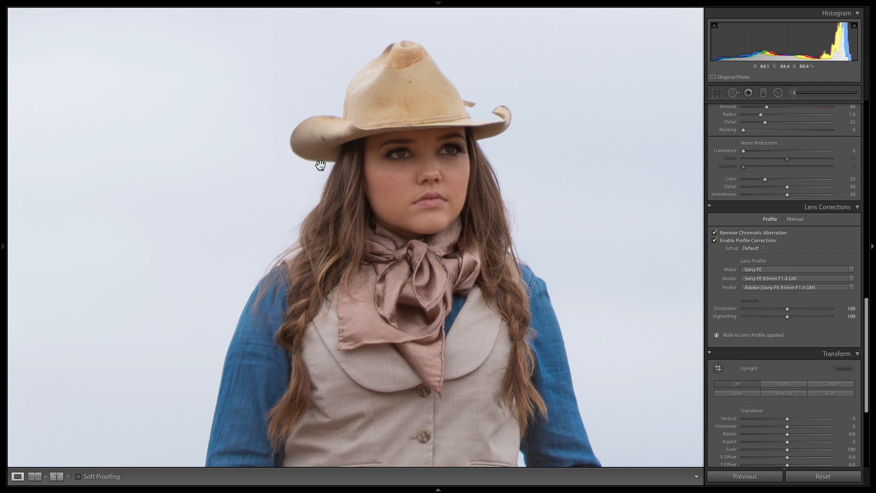
# Defringe the green edges manually with amount 11 and green hue range 33/65, inspecting the hat and sleeve edges
pyautogui.click(795, 219)
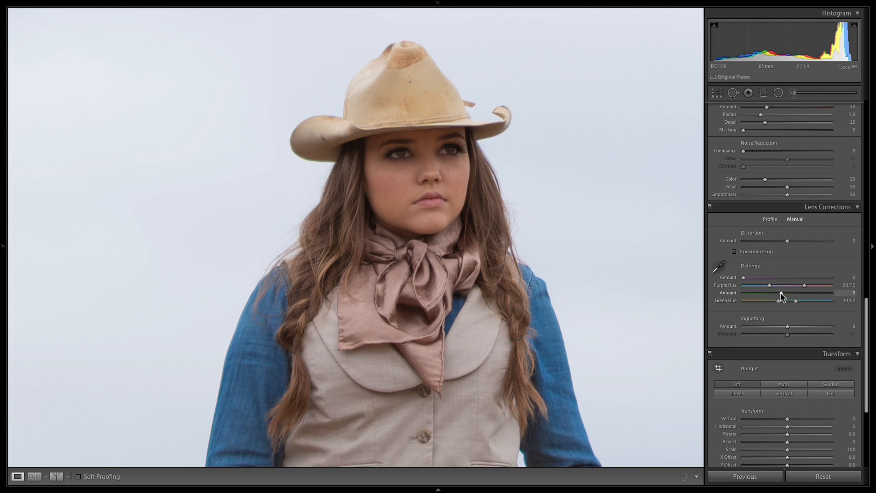
pyautogui.moveTo(789, 292); pyautogui.dragTo(805, 307)
pyautogui.click(466, 144)
pyautogui.click(484, 87)
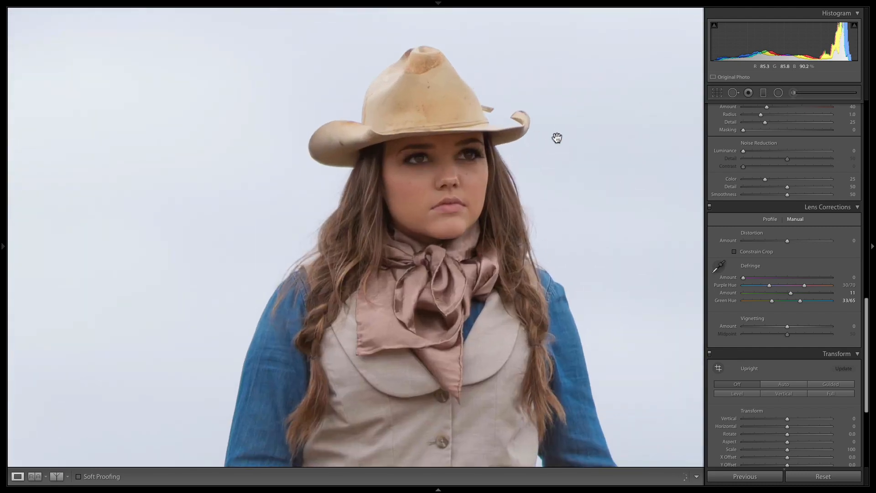
pyautogui.moveTo(516, 120); pyautogui.dragTo(490, 191)
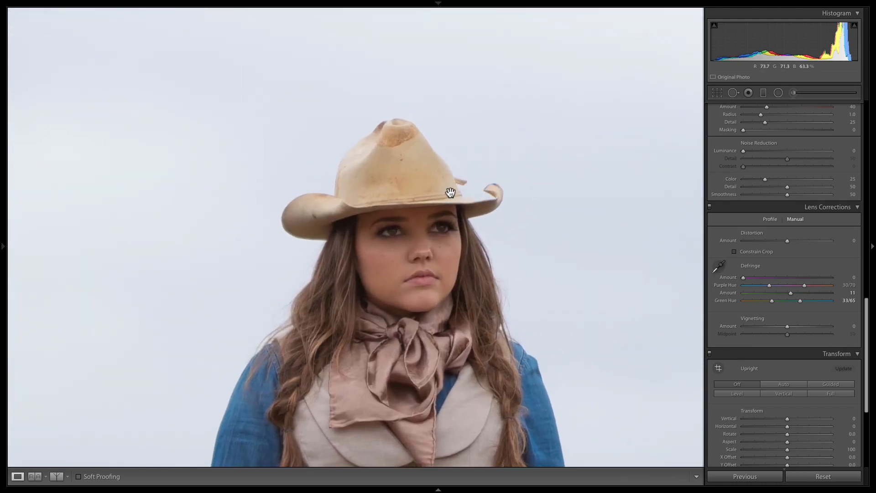
pyautogui.click(488, 197)
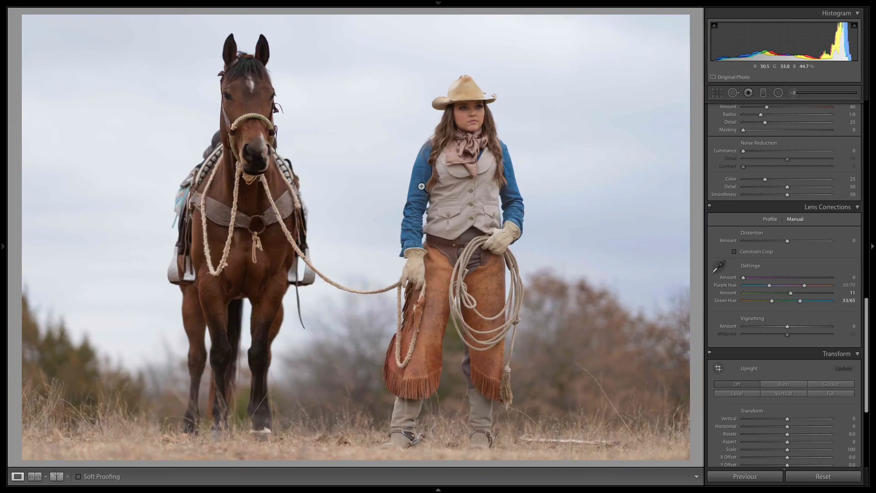
pyautogui.click(505, 95)
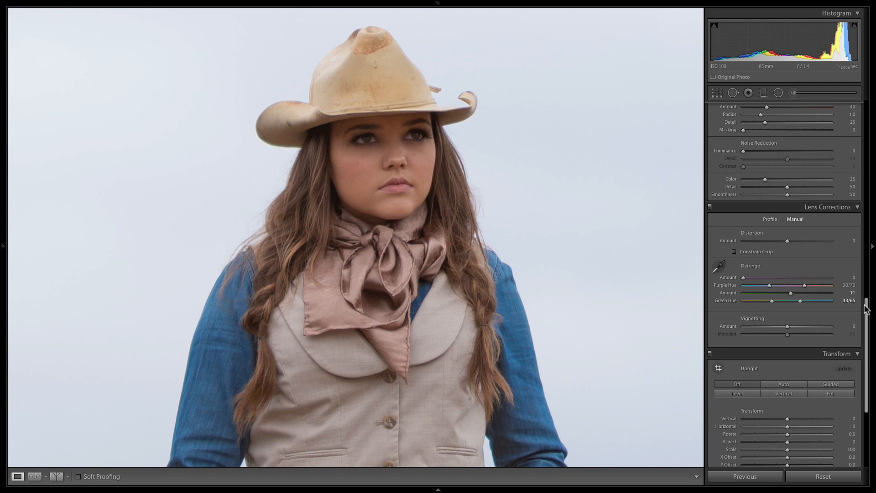
# Try darkening the photo with exposure at -2.85, and undo it
pyautogui.moveTo(865, 306); pyautogui.dragTo(866, 103)
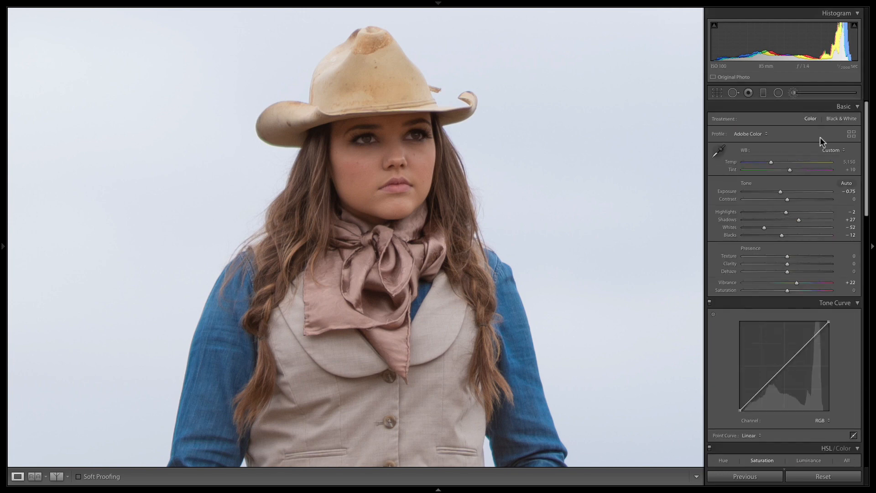
pyautogui.moveTo(765, 190); pyautogui.dragTo(760, 188)
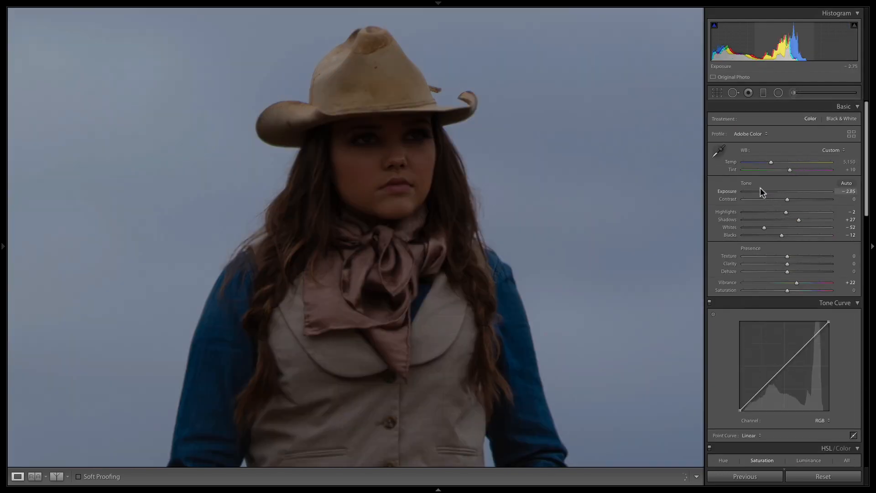
pyautogui.press('super+z')
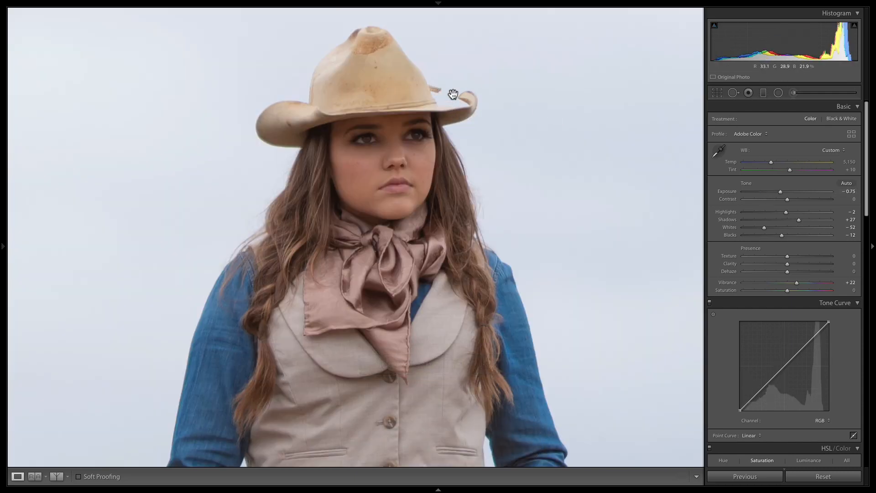
# Add a graduated filter covering the sky down to the grass, show its mask overlay, widen its transition, and tilt it slightly
pyautogui.click(462, 105)
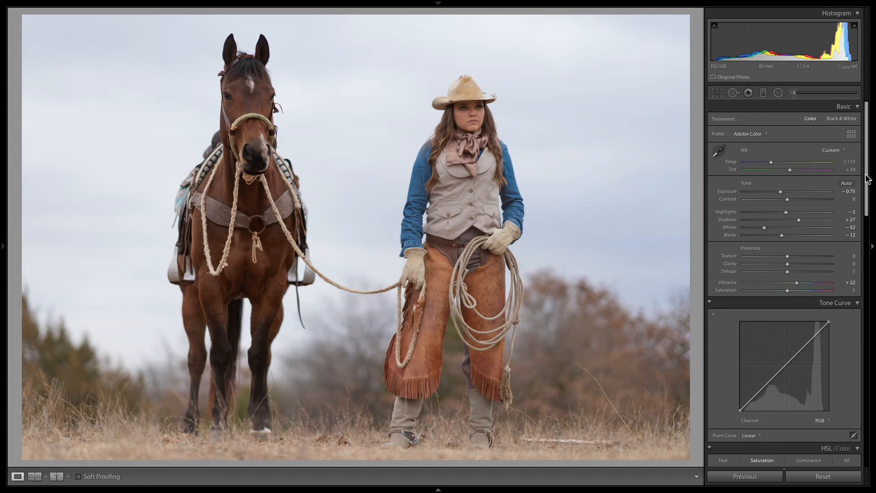
pyautogui.moveTo(868, 179); pyautogui.dragTo(875, 64)
pyautogui.click(764, 92)
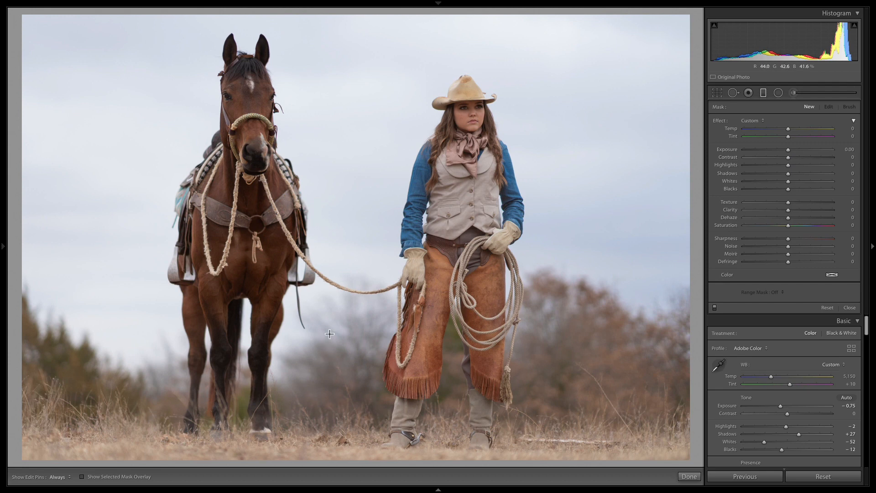
pyautogui.moveTo(330, 387)
pyautogui.mouseDown()
pyautogui.moveTo(328, 406)
pyautogui.moveTo(332, 398)
pyautogui.mouseUp()
pyautogui.press('o')
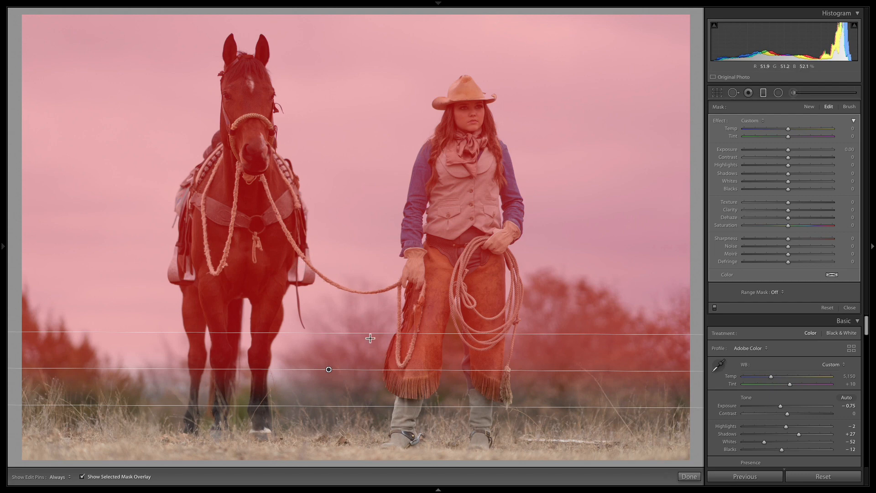
pyautogui.moveTo(368, 333); pyautogui.dragTo(364, 306)
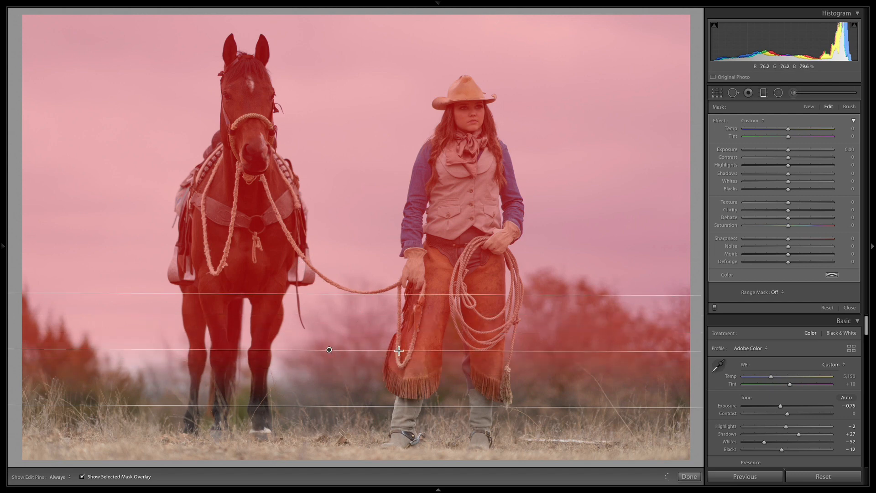
pyautogui.moveTo(400, 349); pyautogui.dragTo(401, 346)
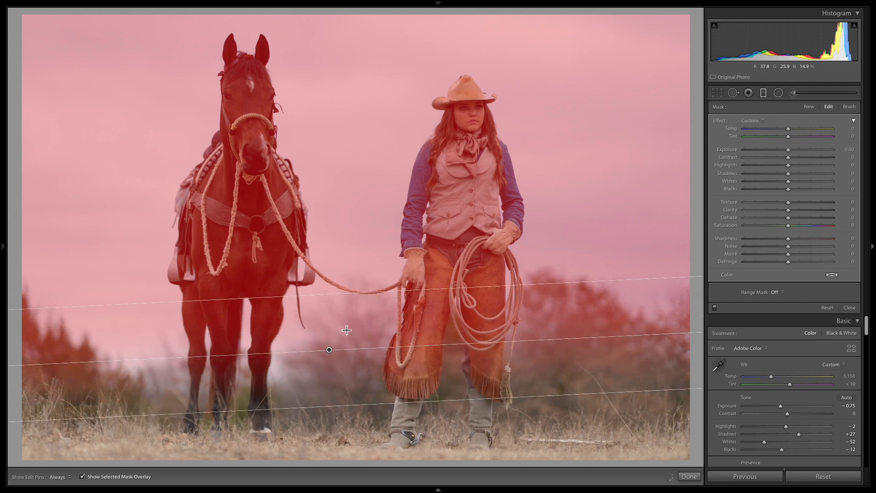
pyautogui.moveTo(331, 348); pyautogui.dragTo(329, 352)
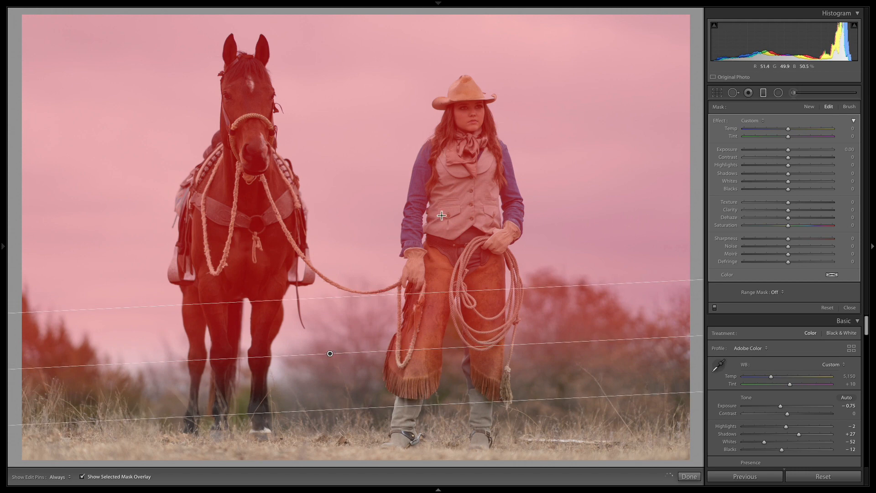
# Limit the graduated filter with a luminance range mask of 62/100
pyautogui.click(777, 293)
pyautogui.click(781, 303)
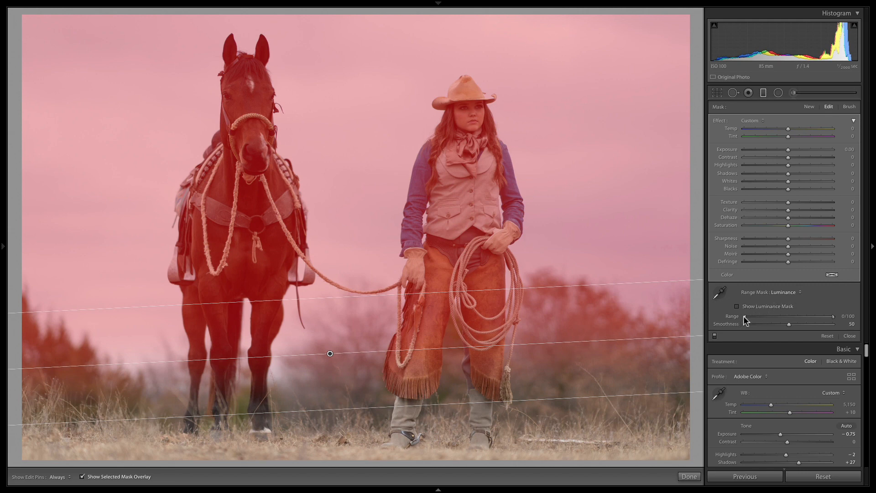
pyautogui.moveTo(743, 316); pyautogui.dragTo(803, 317)
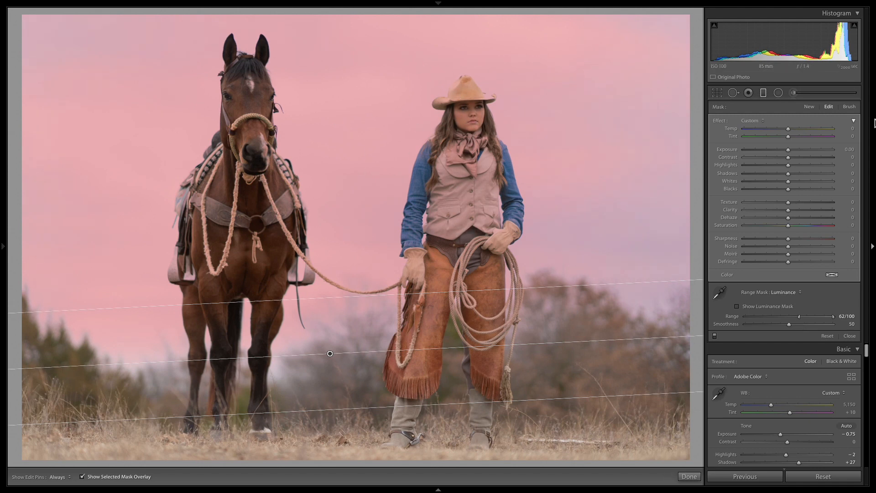
# Erase the filter mask from the woman's vest and the horse's head, chest and tack with a size 10.0 brush, Auto Mask off
pyautogui.click(851, 107)
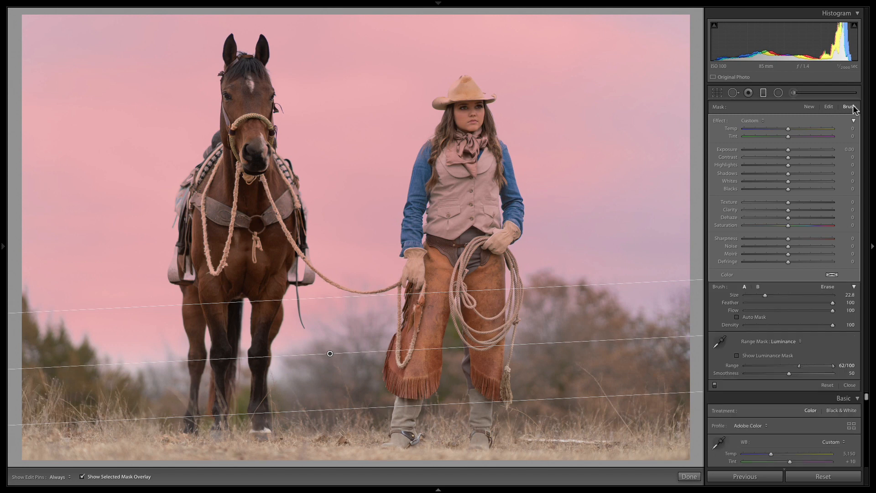
pyautogui.click(828, 288)
pyautogui.press('a')
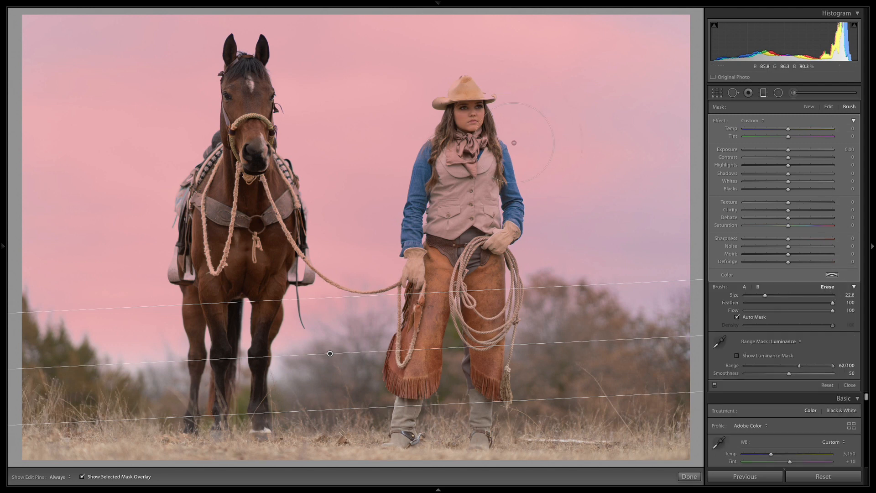
pyautogui.click(737, 317)
pyautogui.moveTo(764, 294); pyautogui.dragTo(750, 294)
pyautogui.press('h')
pyautogui.moveTo(461, 221)
pyautogui.mouseDown()
pyautogui.moveTo(451, 159)
pyautogui.moveTo(483, 169)
pyautogui.moveTo(471, 230)
pyautogui.moveTo(447, 165)
pyautogui.mouseUp()
pyautogui.press('h')
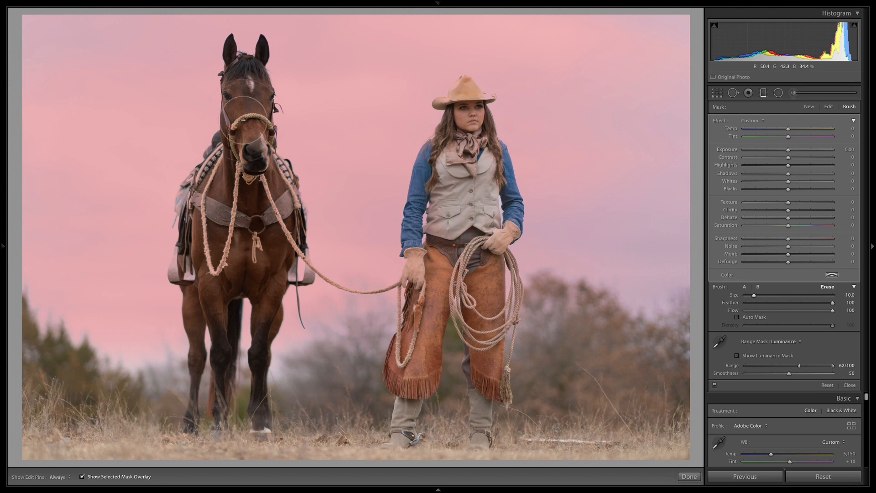
pyautogui.moveTo(254, 136)
pyautogui.mouseDown()
pyautogui.moveTo(255, 225)
pyautogui.moveTo(232, 163)
pyautogui.moveTo(211, 231)
pyautogui.moveTo(194, 205)
pyautogui.moveTo(199, 250)
pyautogui.moveTo(207, 201)
pyautogui.moveTo(239, 212)
pyautogui.mouseUp()
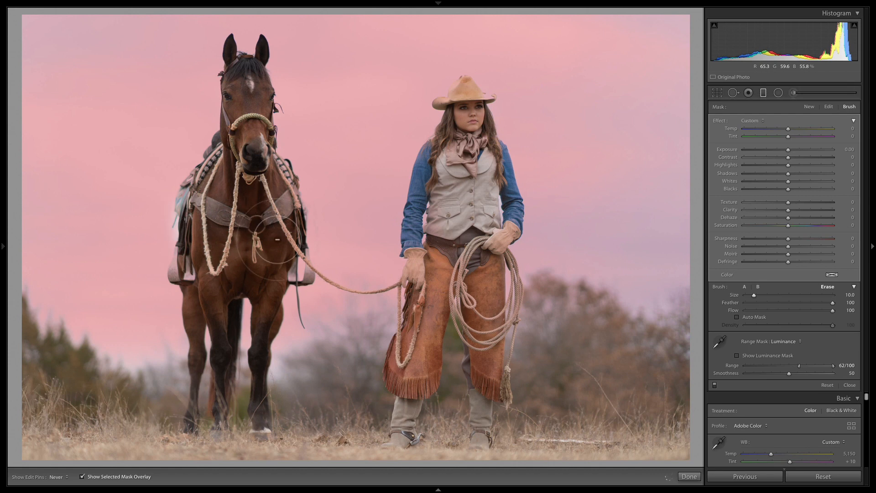
pyautogui.press('h')
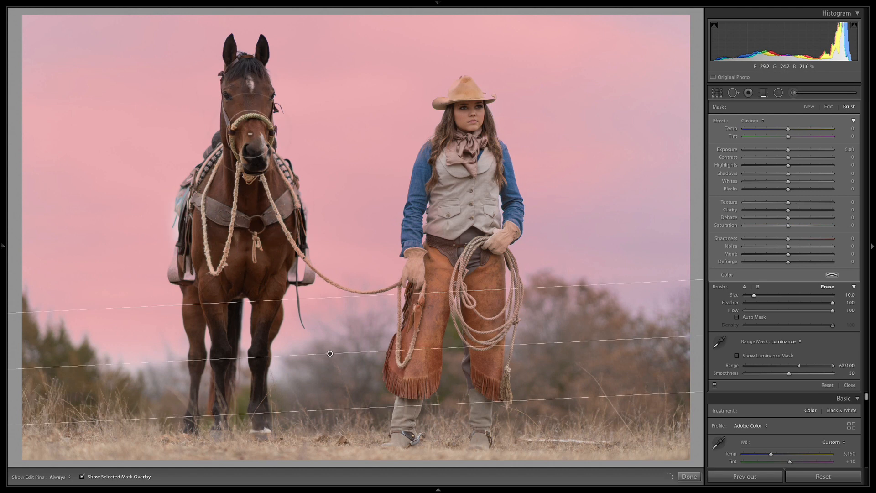
# Reduce the erase brush to size 7.8 and erase the filter mask from the crown of the woman's hat
pyautogui.moveTo(753, 294); pyautogui.dragTo(752, 295)
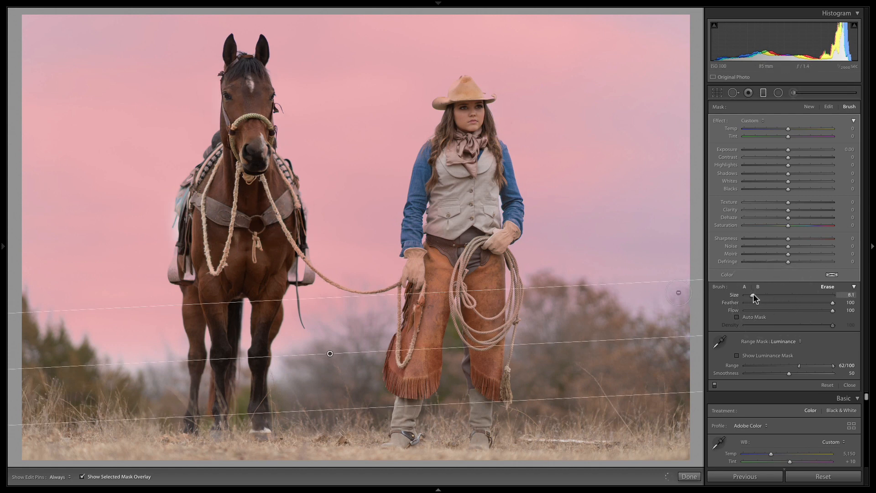
pyautogui.press('h')
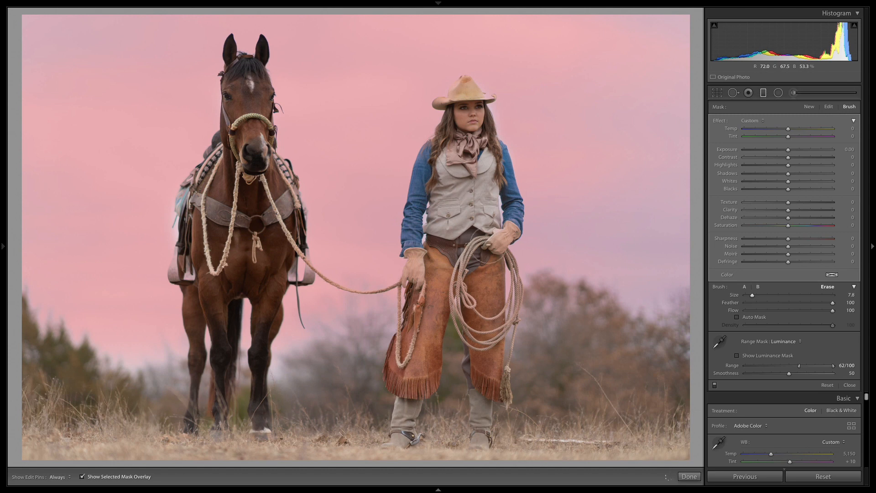
pyautogui.press('h')
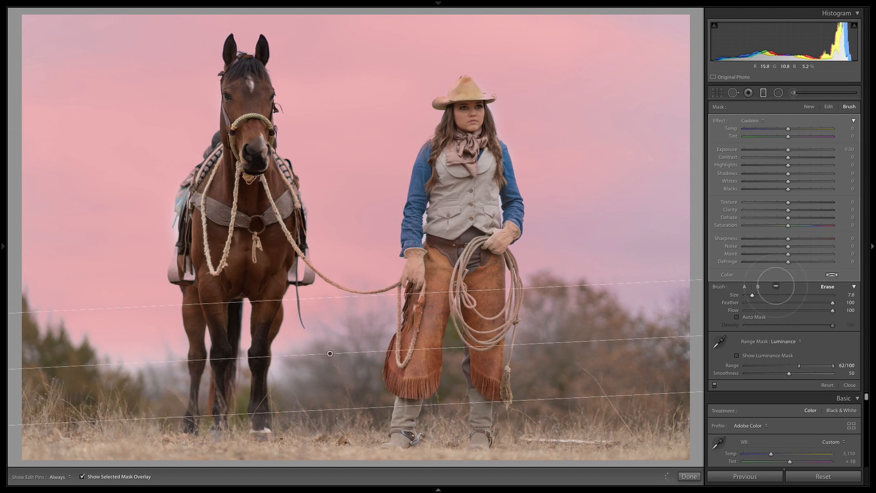
# Turn on Auto Mask and erase the remaining filter mask from the woman's hat and face
pyautogui.click(737, 317)
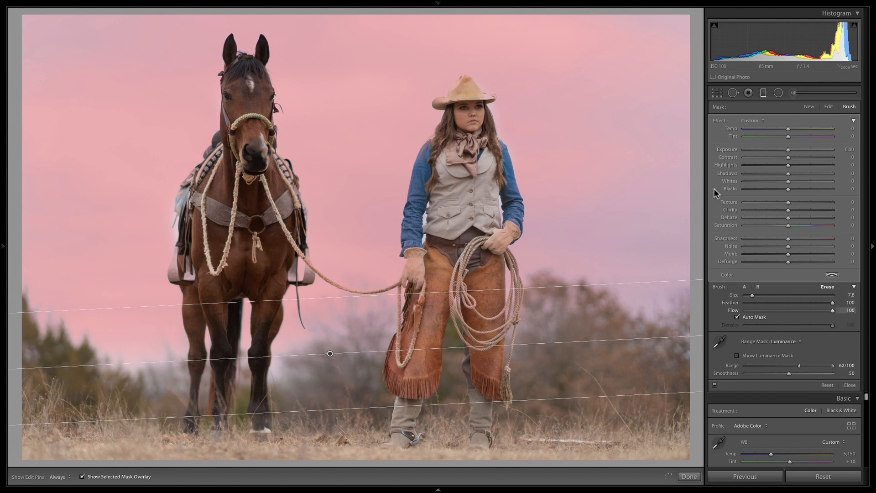
pyautogui.press('h')
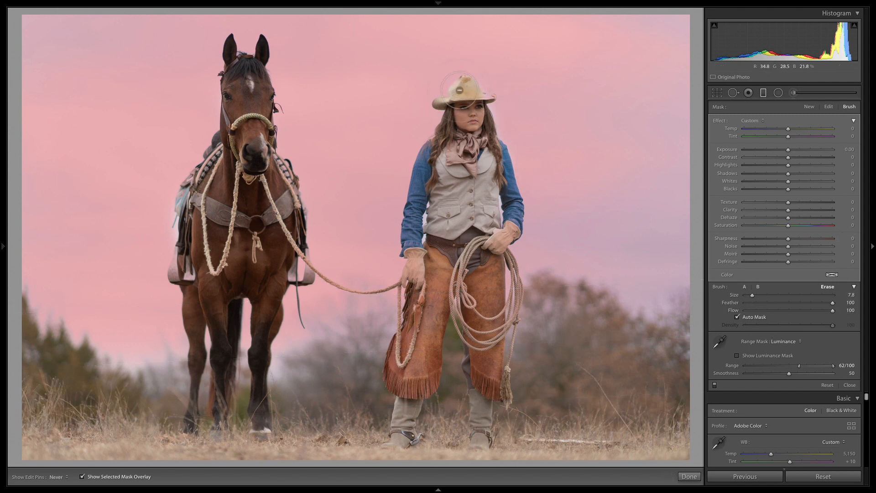
pyautogui.press('h')
pyautogui.moveTo(467, 125); pyautogui.dragTo(441, 99)
pyautogui.press('h')
pyautogui.press('h')
pyautogui.moveTo(458, 122)
pyautogui.mouseDown()
pyautogui.moveTo(451, 83)
pyautogui.moveTo(475, 87)
pyautogui.mouseUp()
pyautogui.press('h')
pyautogui.press('h')
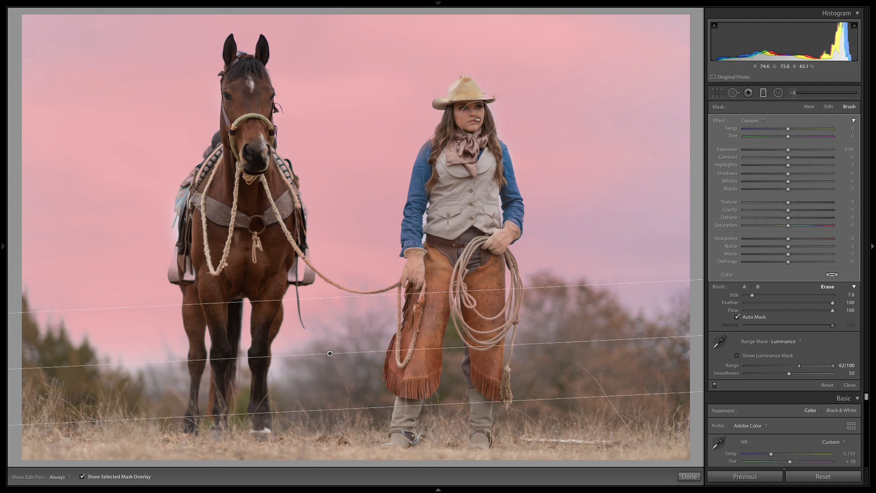
# Erase the filter mask from both of the woman's gloves and hide the mask overlay
pyautogui.press('h')
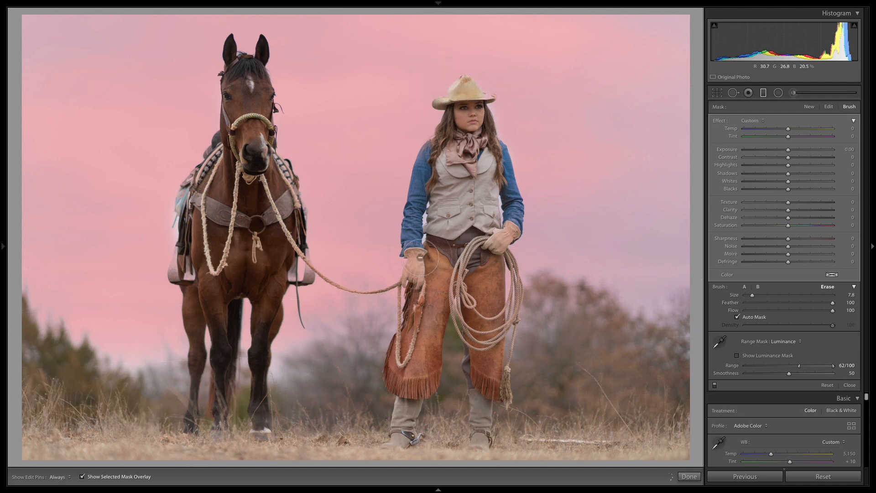
pyautogui.press('h')
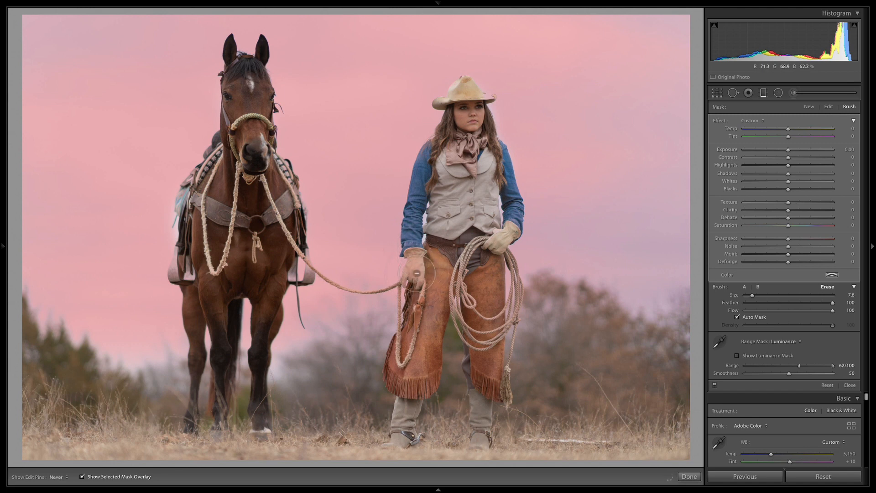
pyautogui.press('h')
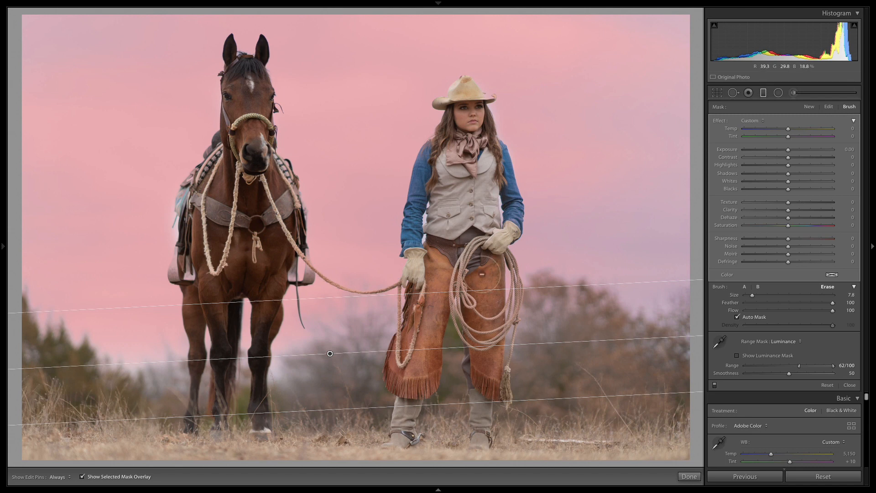
pyautogui.press('o')
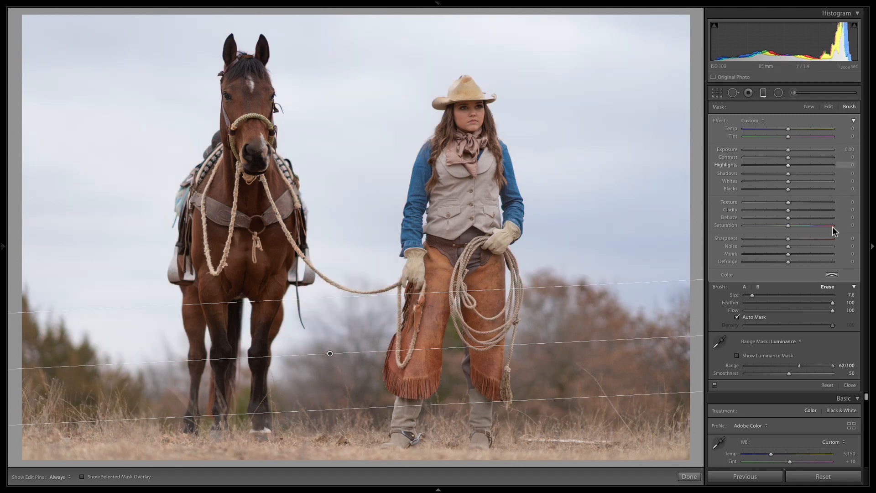
# Set the sky filter's Dehaze to 52, try a Temp of -23 and reset Temp to 0
pyautogui.moveTo(799, 217); pyautogui.dragTo(803, 217)
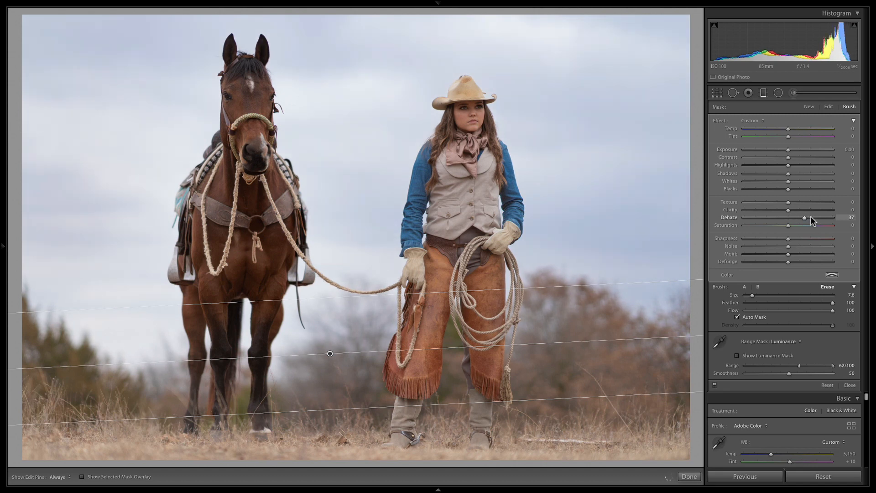
pyautogui.click(810, 216)
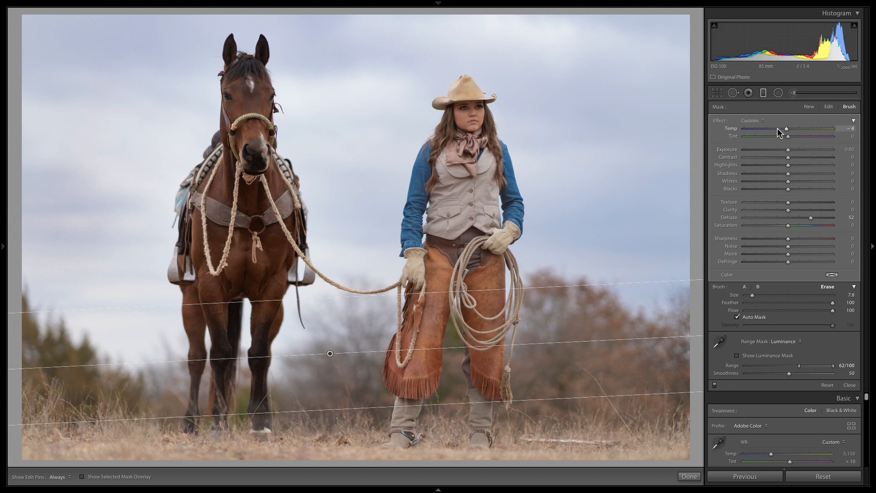
pyautogui.moveTo(777, 128); pyautogui.dragTo(776, 128)
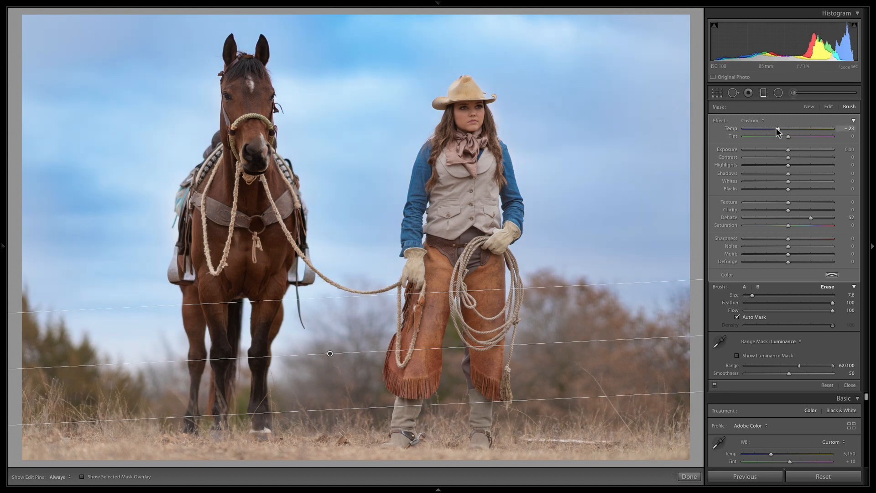
pyautogui.doubleClick(776, 127)
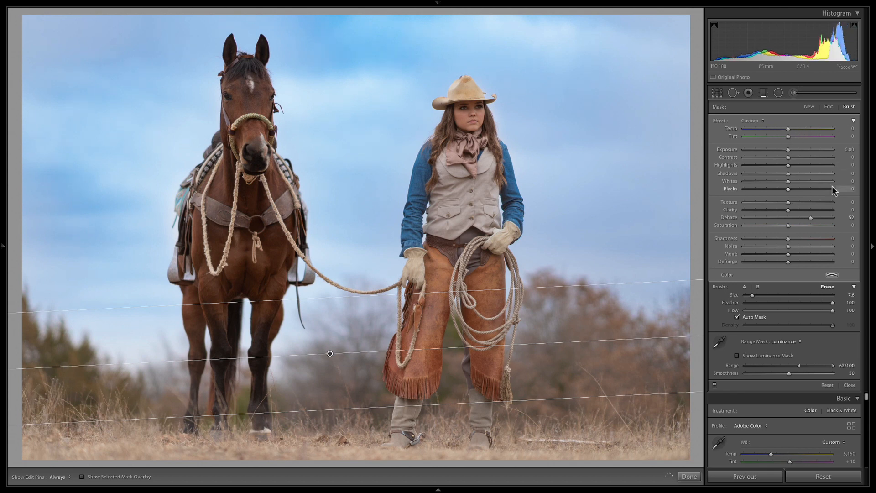
# Tint the sky filter blue with hue 220 and saturation 63%, and finish editing the filter
pyautogui.click(832, 275)
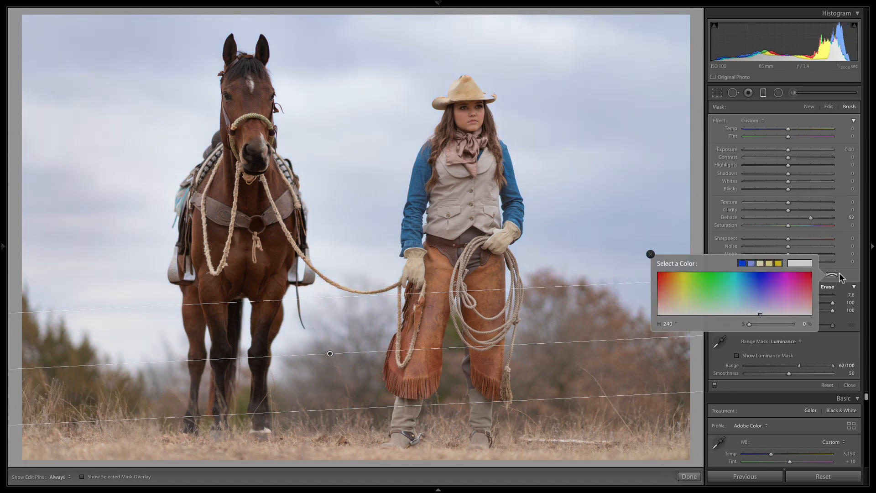
pyautogui.moveTo(761, 312)
pyautogui.mouseDown()
pyautogui.moveTo(743, 295)
pyautogui.moveTo(751, 294)
pyautogui.mouseUp()
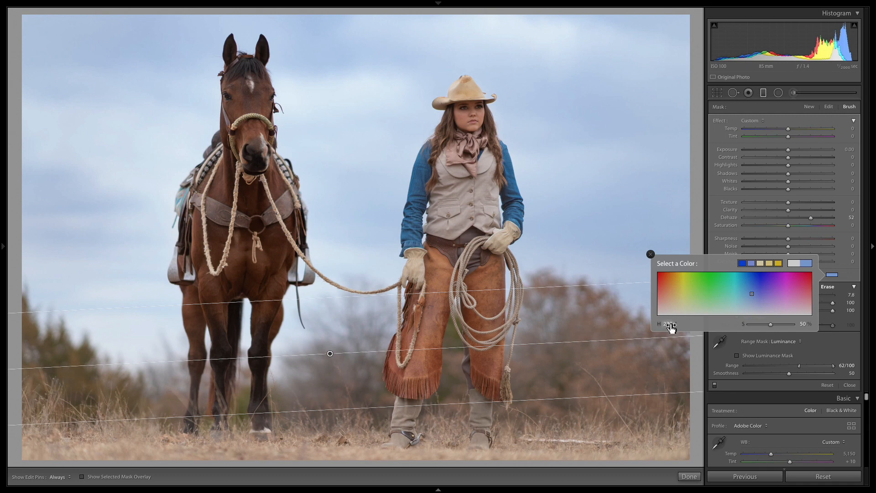
pyautogui.moveTo(667, 325); pyautogui.dragTo(672, 326)
pyautogui.moveTo(775, 324); pyautogui.dragTo(783, 324)
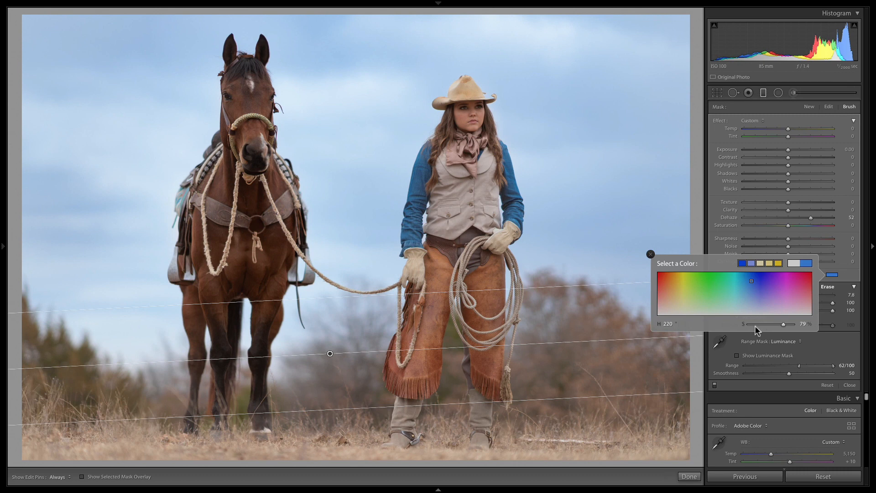
pyautogui.moveTo(773, 323); pyautogui.dragTo(776, 324)
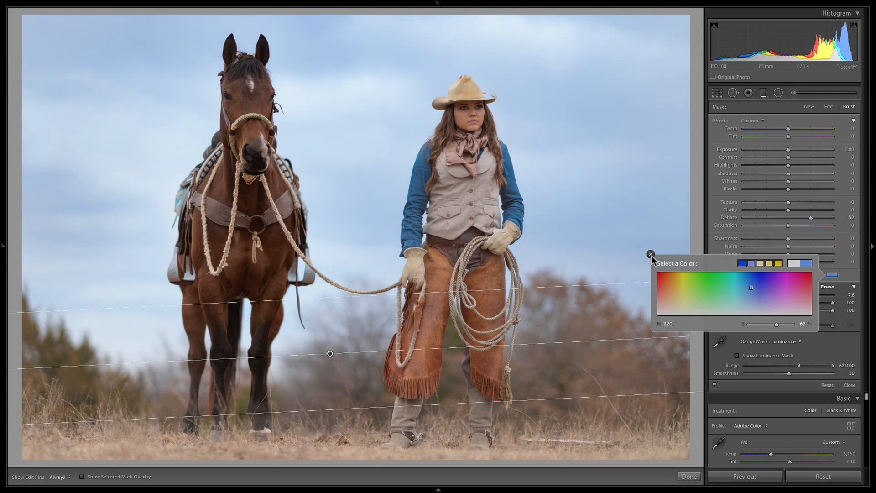
pyautogui.click(650, 254)
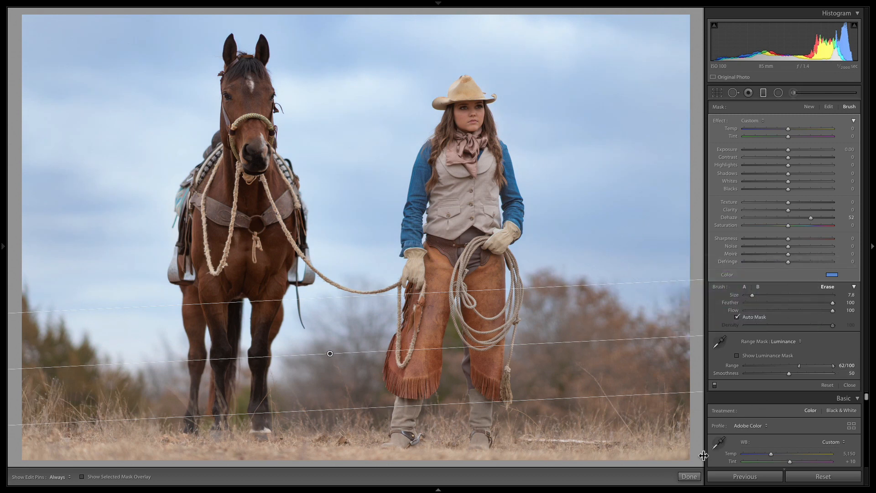
pyautogui.click(689, 476)
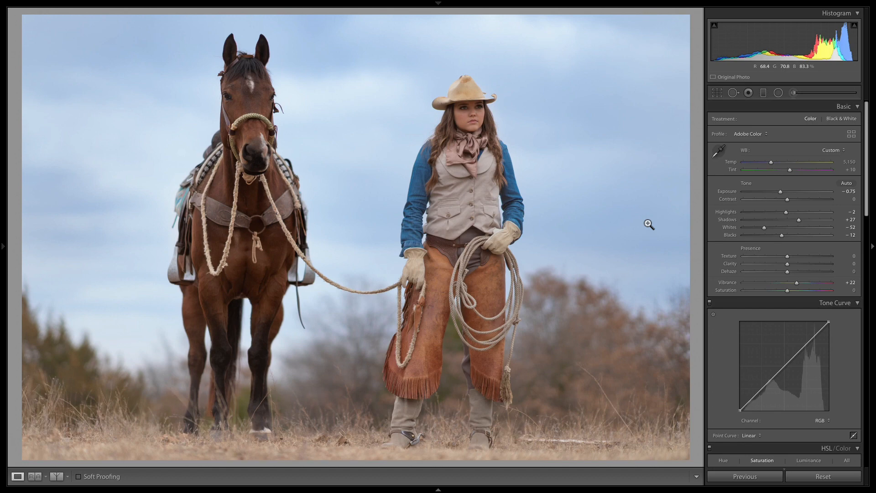
# Compare the photo before and after editing in full, stacked and side-by-side views, and return to the single-photo view
pyautogui.press('\\')
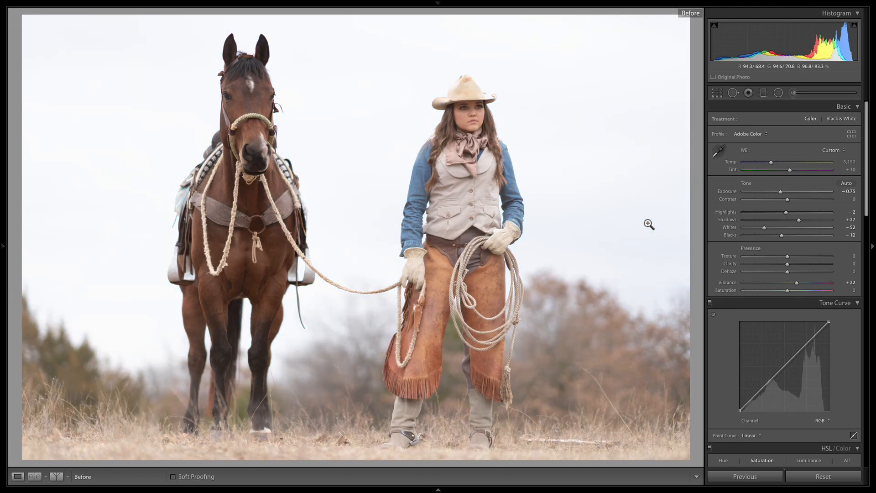
pyautogui.press('\\')
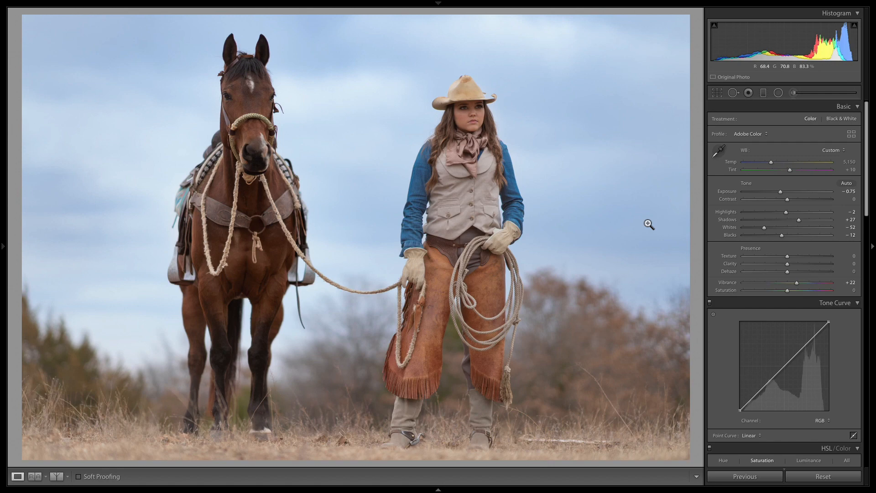
pyautogui.click(55, 479)
pyautogui.click(55, 476)
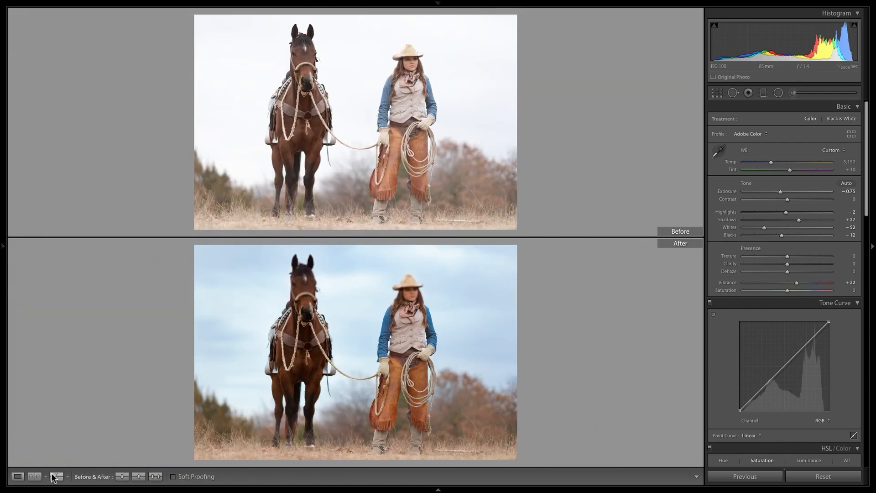
pyautogui.click(55, 476)
pyautogui.click(55, 476)
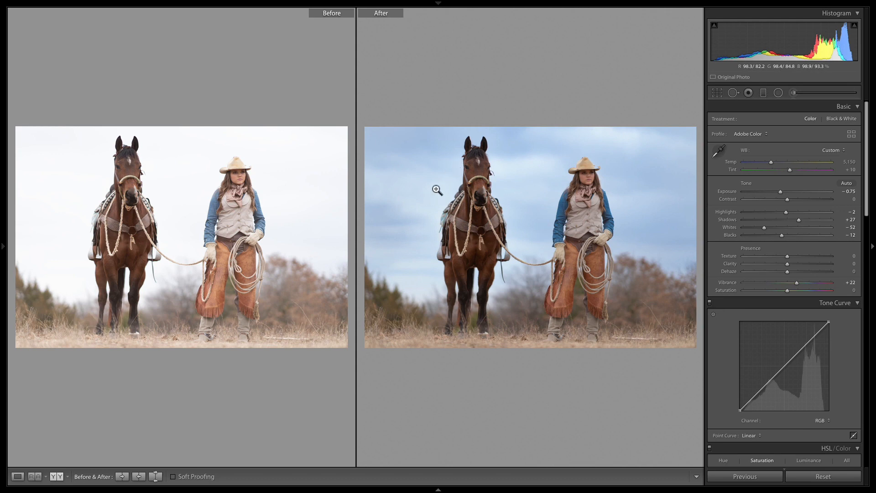
pyautogui.click(17, 476)
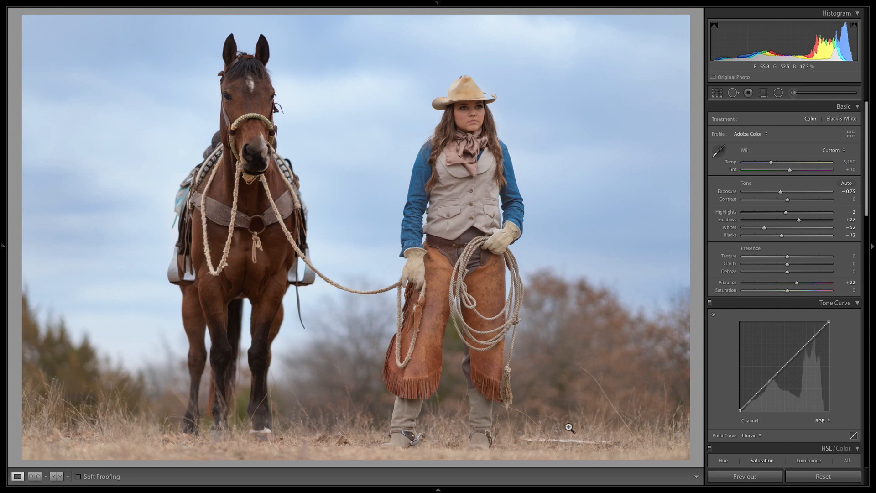
# Draw a new graduated filter upward from the grass across the base of the trees and turn on its mask overlay
pyautogui.click(763, 93)
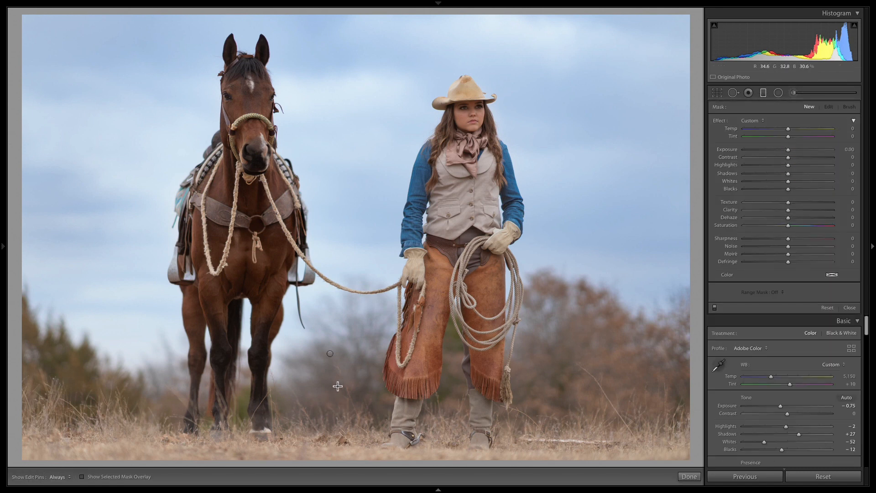
pyautogui.moveTo(338, 382); pyautogui.dragTo(338, 325)
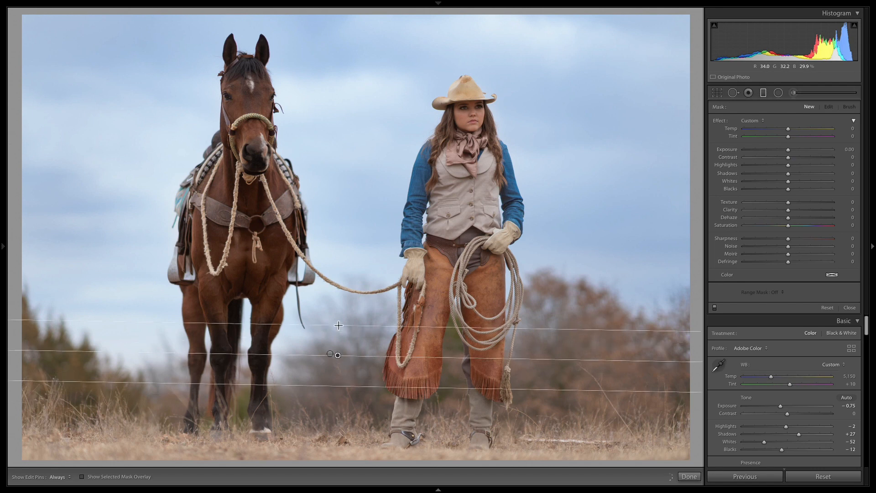
pyautogui.press('o')
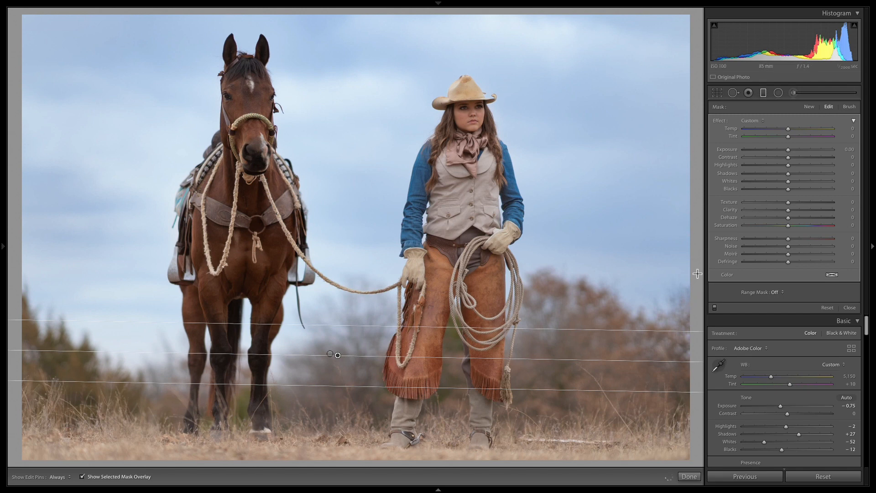
# Restrict the new filter with a Color range mask sampled from the dry grass at the photo's lower left, Amount 32
pyautogui.click(779, 292)
pyautogui.click(787, 297)
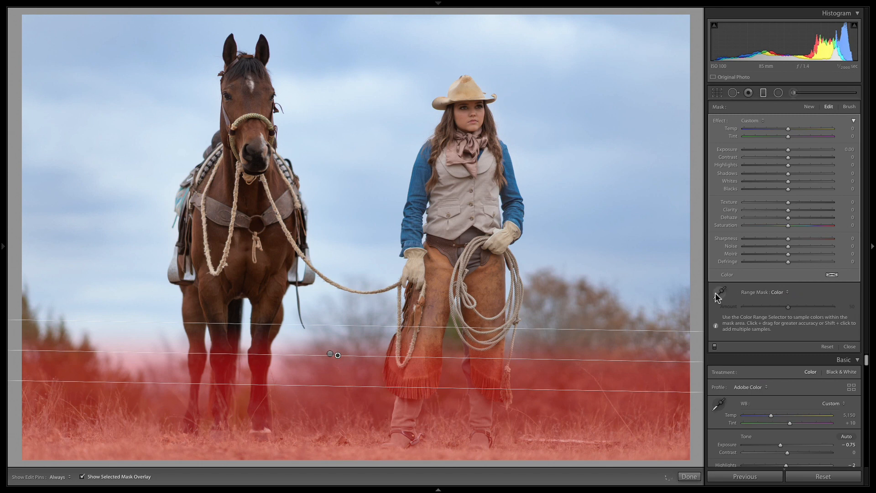
pyautogui.click(717, 294)
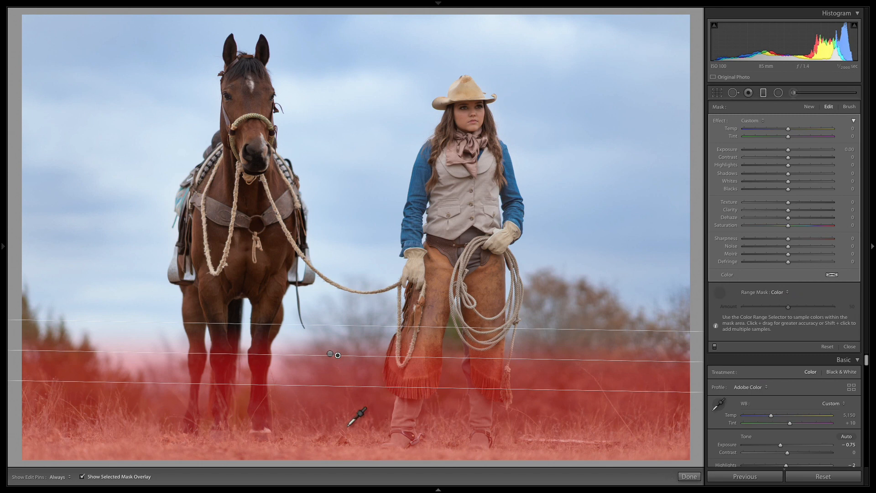
pyautogui.click(124, 436)
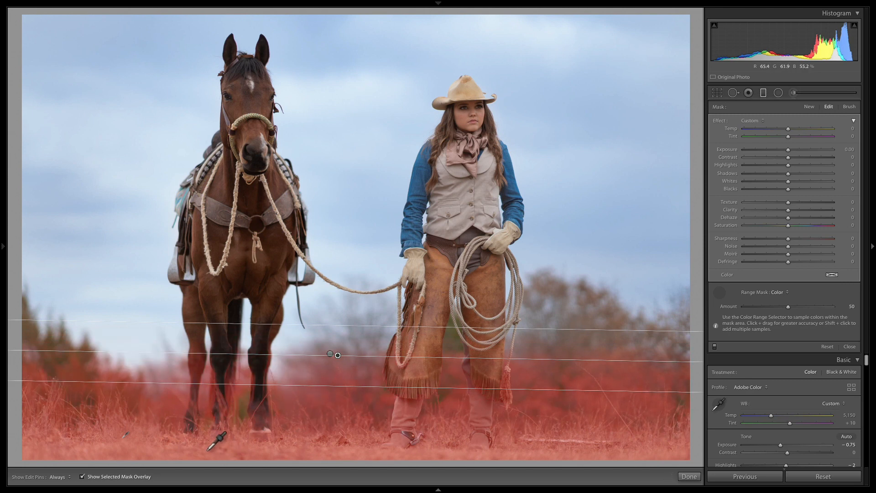
pyautogui.click(154, 437)
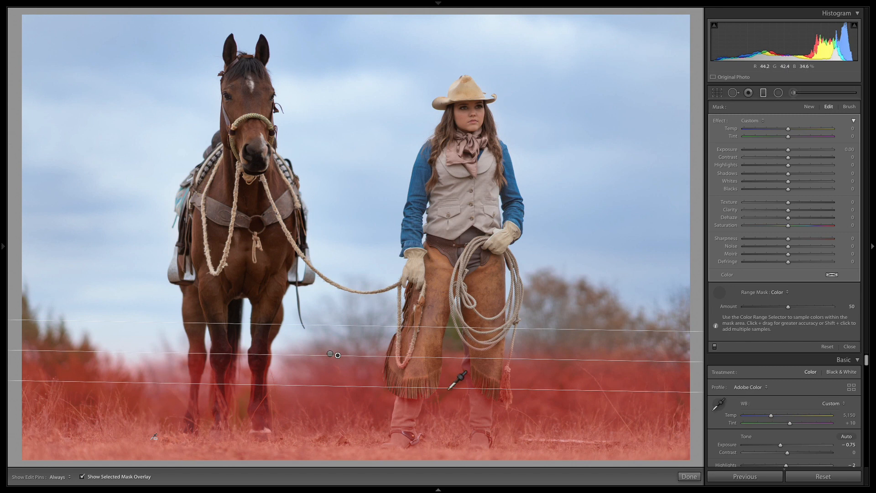
pyautogui.moveTo(76, 437); pyautogui.dragTo(96, 443)
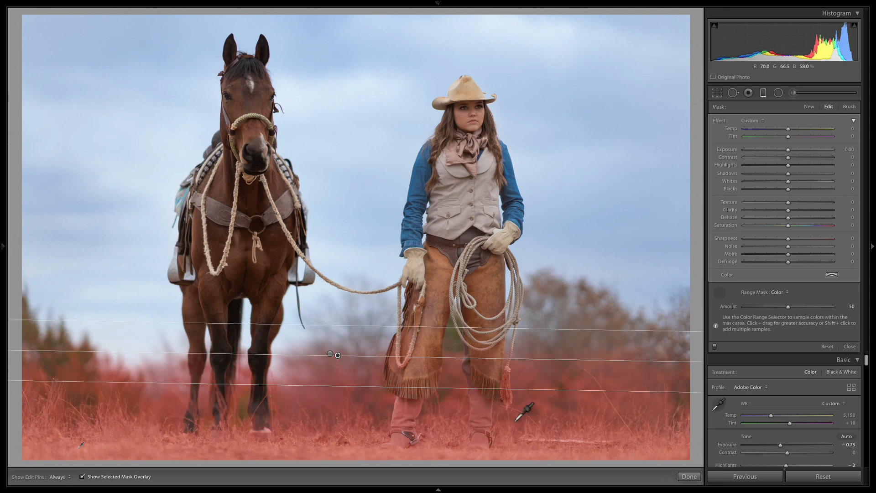
pyautogui.moveTo(786, 307); pyautogui.dragTo(775, 308)
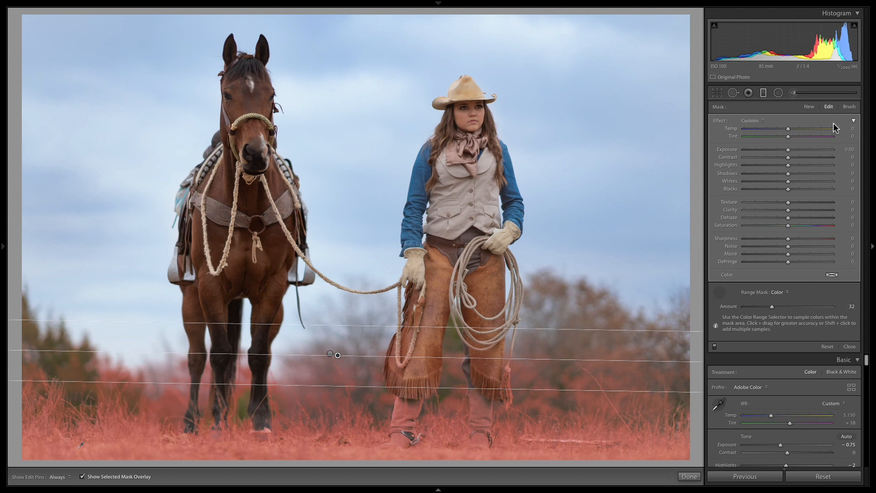
# Erase the ground filter's mask from the woman's boots, lower legs and chaps with a size 7.8 brush, Auto Mask on
pyautogui.click(847, 108)
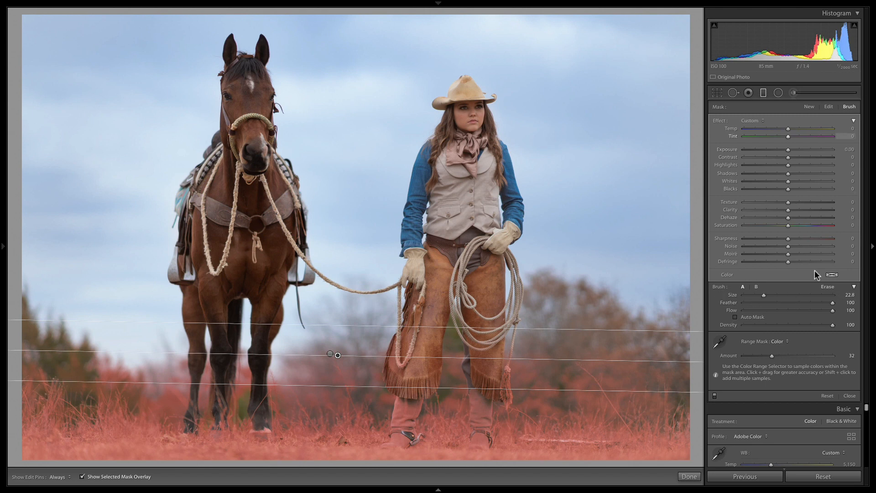
pyautogui.click(827, 287)
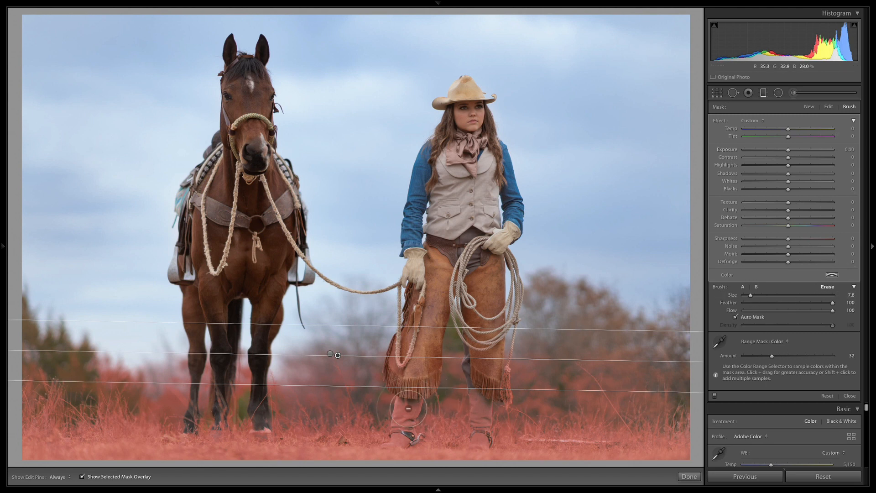
pyautogui.press('h')
pyautogui.moveTo(398, 441)
pyautogui.mouseDown()
pyautogui.moveTo(412, 395)
pyautogui.moveTo(405, 354)
pyautogui.moveTo(401, 383)
pyautogui.moveTo(398, 358)
pyautogui.moveTo(398, 371)
pyautogui.moveTo(428, 305)
pyautogui.moveTo(407, 357)
pyautogui.mouseUp()
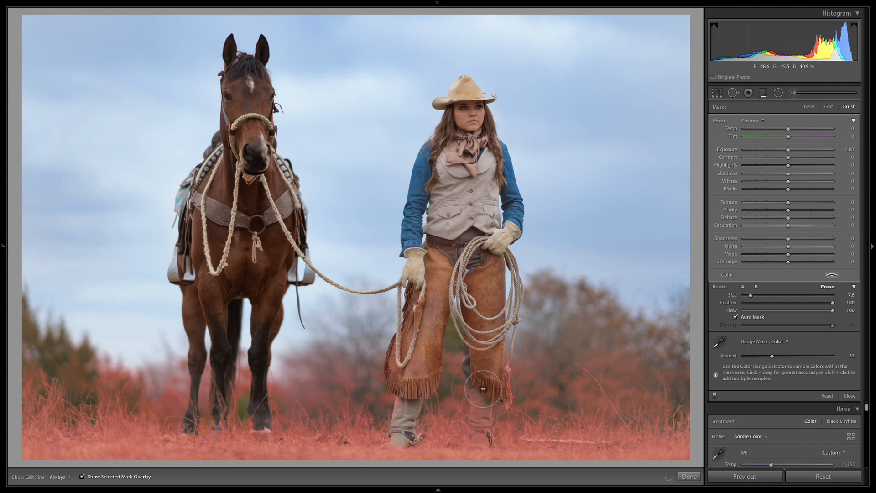
pyautogui.press('h')
pyautogui.moveTo(474, 372)
pyautogui.mouseDown()
pyautogui.moveTo(475, 432)
pyautogui.moveTo(480, 346)
pyautogui.moveTo(487, 396)
pyautogui.moveTo(492, 342)
pyautogui.moveTo(506, 390)
pyautogui.moveTo(505, 365)
pyautogui.moveTo(500, 379)
pyautogui.moveTo(491, 347)
pyautogui.mouseUp()
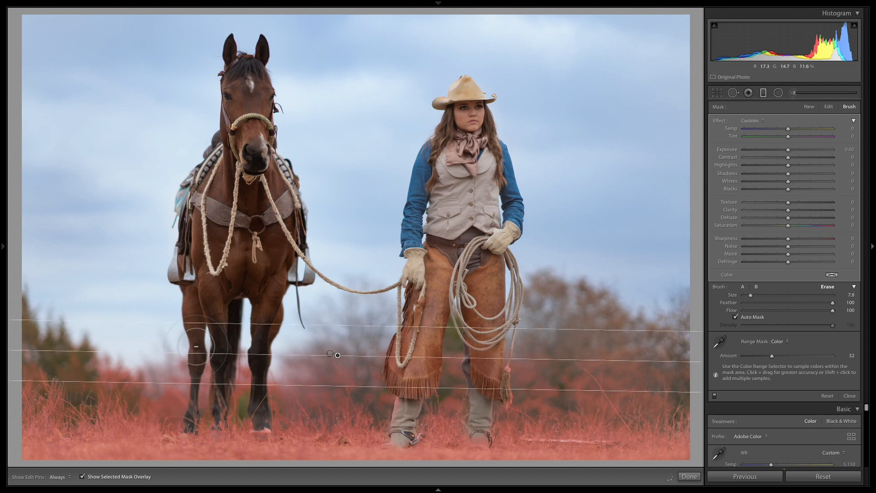
# Move the ground filter up so its centre line sits just above the treetops, level with the lead rope
pyautogui.click(828, 107)
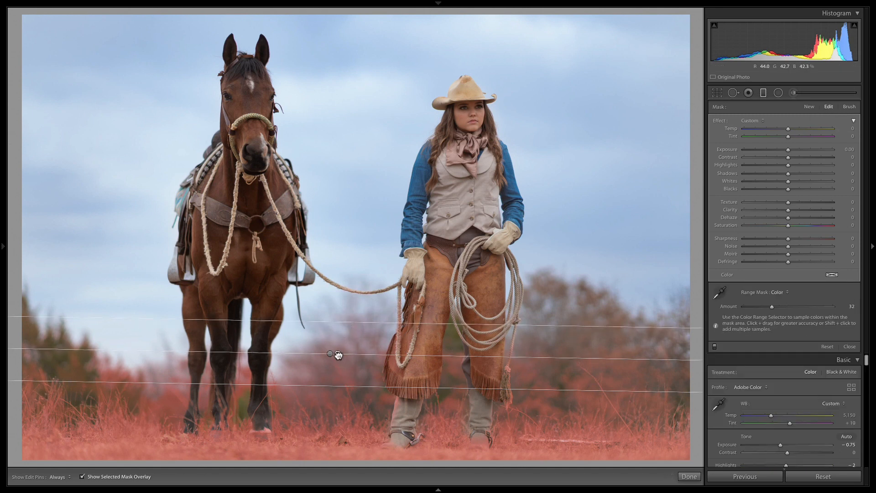
pyautogui.moveTo(338, 355); pyautogui.dragTo(337, 350)
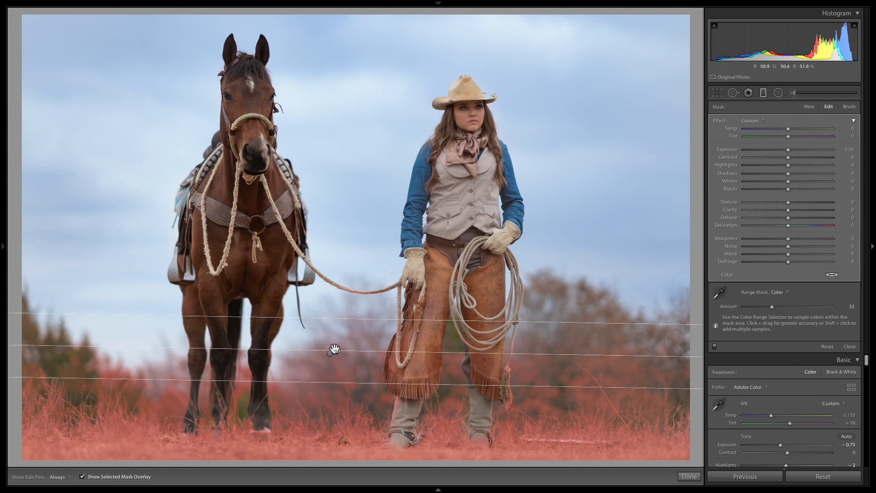
pyautogui.moveTo(335, 349); pyautogui.dragTo(332, 288)
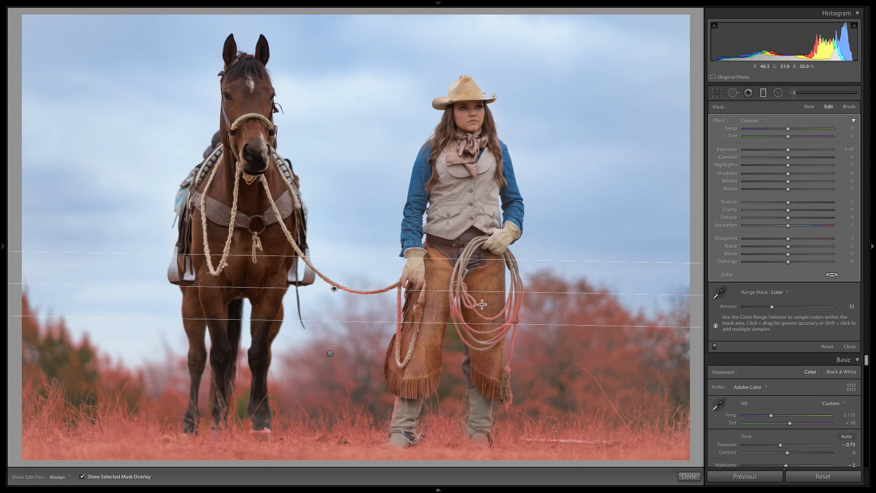
# Turn off Auto Mask, erase the ground filter's mask from the woman's coiled rope and chaps, and hide the mask overlay
pyautogui.click(849, 108)
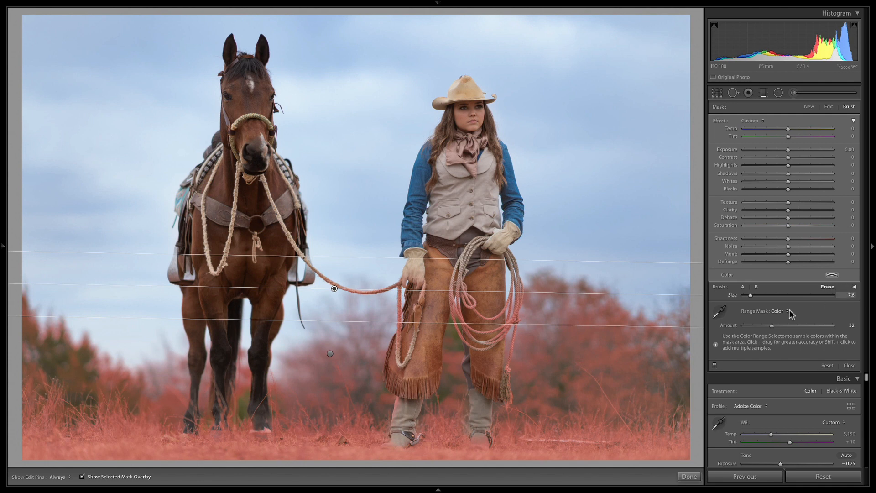
pyautogui.click(854, 286)
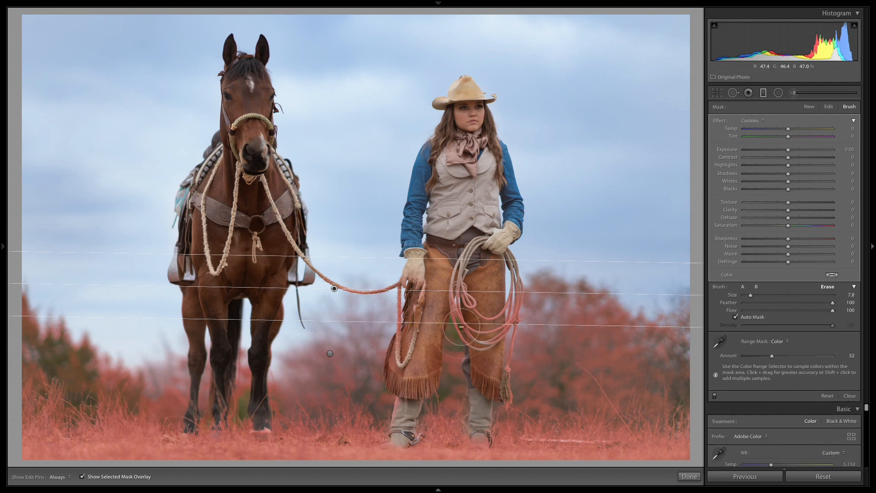
pyautogui.click(735, 316)
pyautogui.press('h')
pyautogui.moveTo(514, 287)
pyautogui.mouseDown()
pyautogui.moveTo(490, 332)
pyautogui.moveTo(451, 303)
pyautogui.moveTo(449, 280)
pyautogui.moveTo(459, 323)
pyautogui.moveTo(489, 336)
pyautogui.mouseUp()
pyautogui.moveTo(429, 287)
pyautogui.mouseDown()
pyautogui.moveTo(402, 361)
pyautogui.moveTo(422, 343)
pyautogui.mouseUp()
pyautogui.press('h')
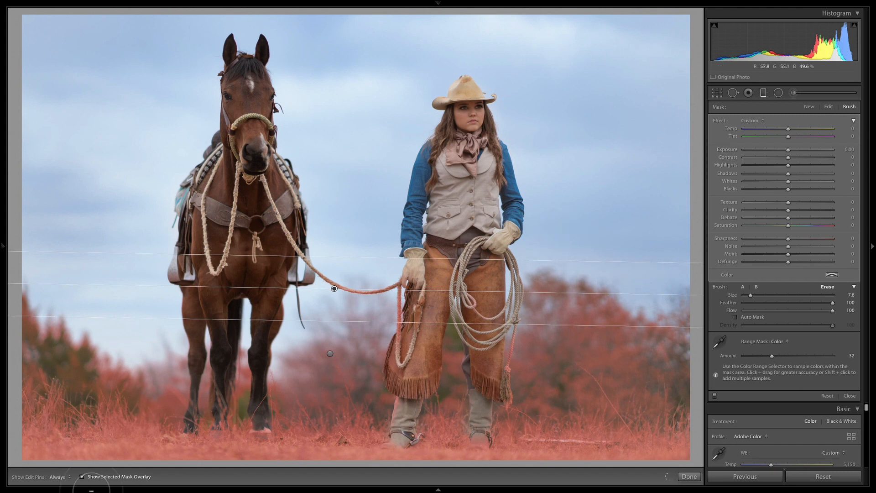
pyautogui.click(84, 476)
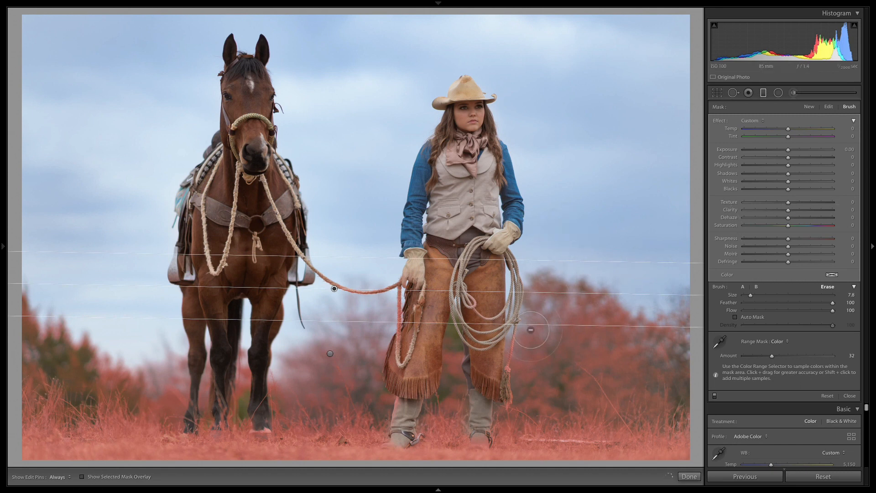
# Reset the ground filter's Tint and try green and yellow colour tints on the grass, settling on hue 68 with saturation 23
pyautogui.click(827, 107)
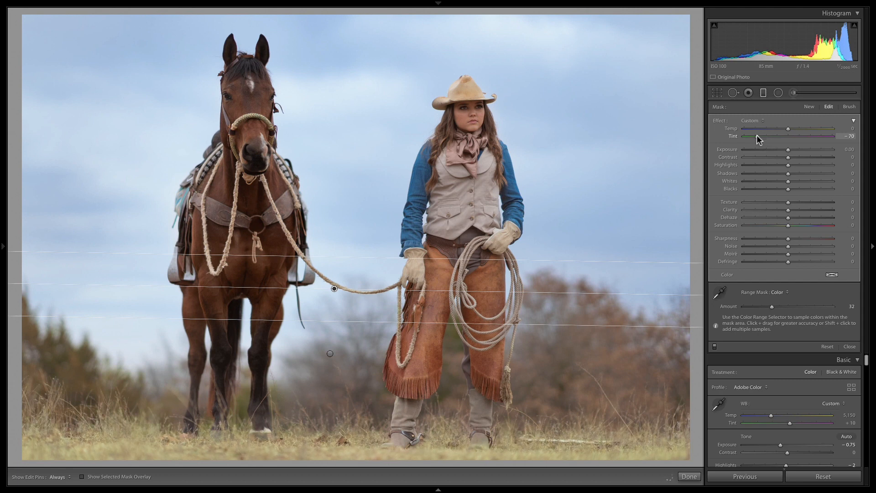
pyautogui.doubleClick(756, 136)
pyautogui.click(832, 274)
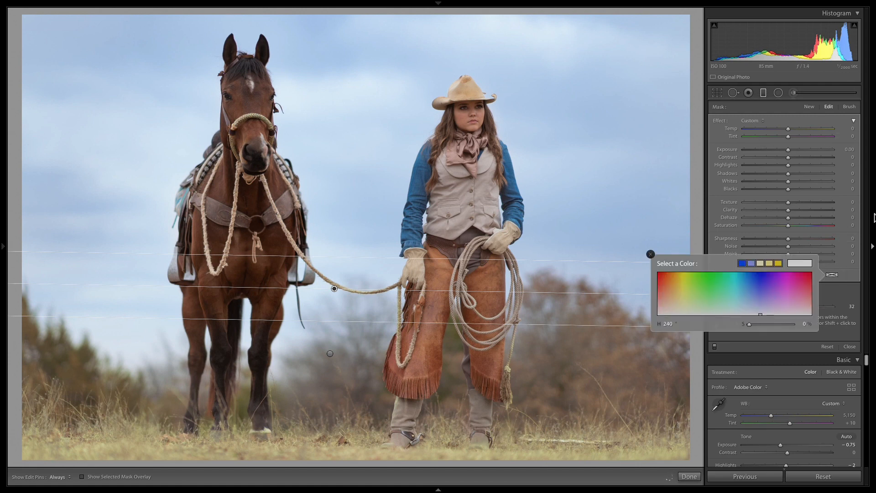
pyautogui.moveTo(722, 292); pyautogui.dragTo(703, 296)
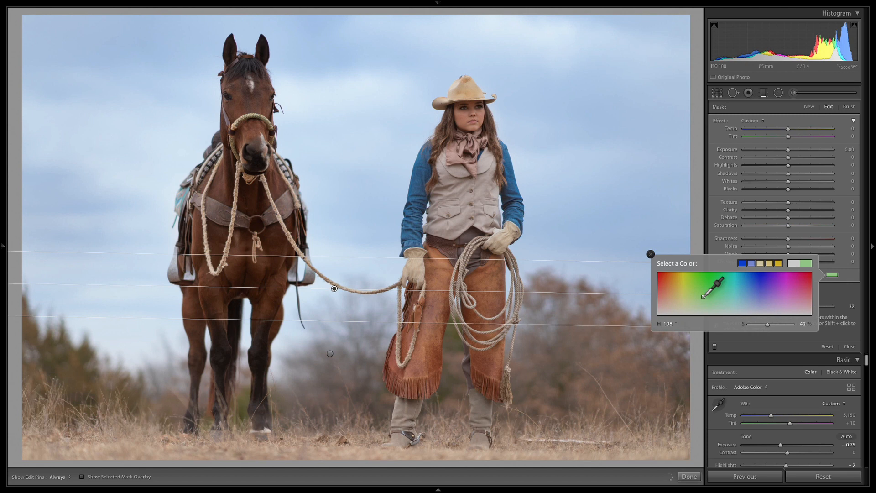
pyautogui.moveTo(703, 296); pyautogui.dragTo(690, 281)
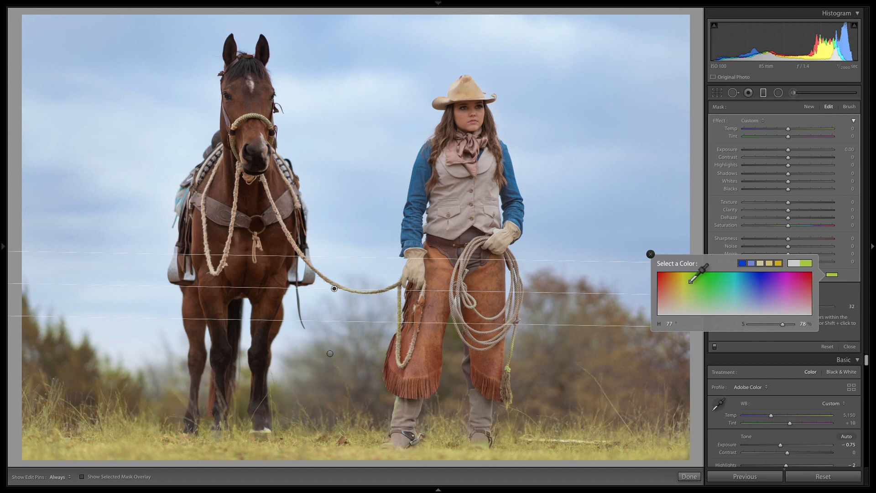
pyautogui.moveTo(691, 281); pyautogui.dragTo(705, 279)
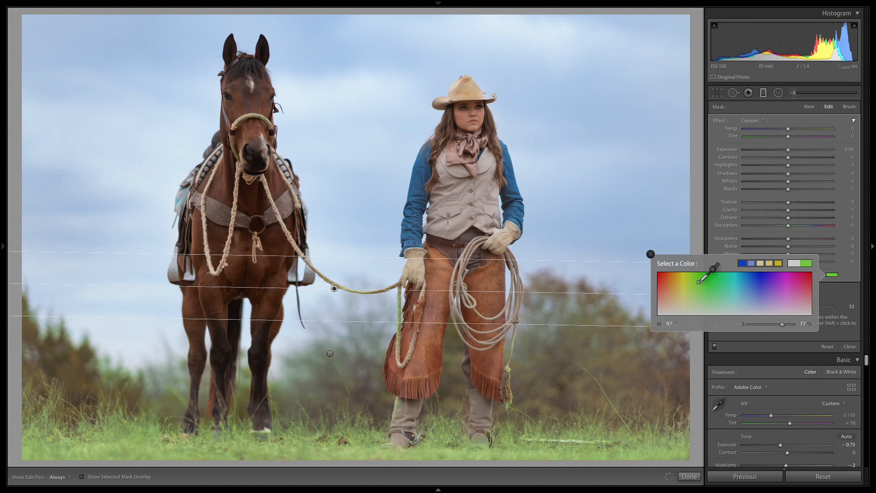
pyautogui.moveTo(699, 282); pyautogui.dragTo(691, 281)
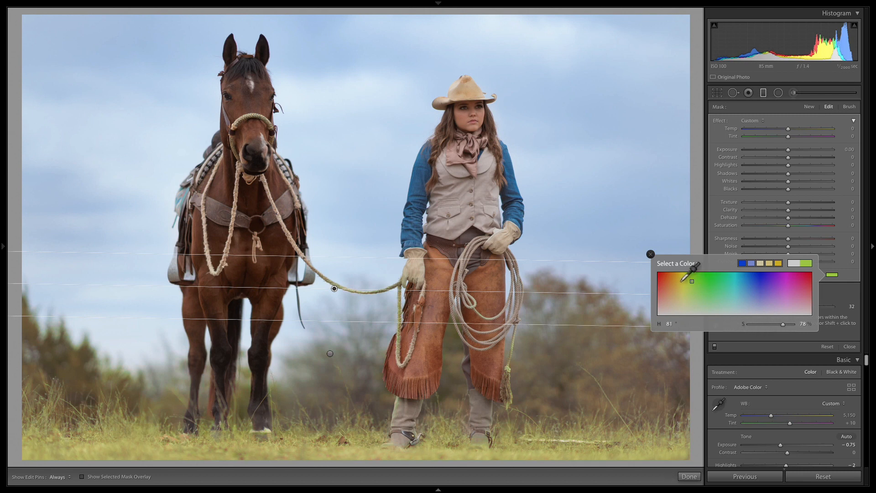
pyautogui.moveTo(679, 282)
pyautogui.mouseDown()
pyautogui.moveTo(660, 281)
pyautogui.moveTo(681, 282)
pyautogui.mouseUp()
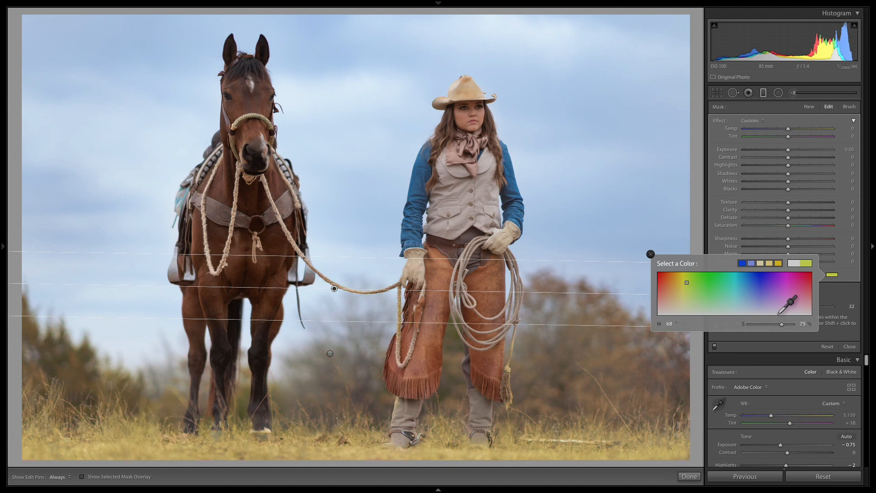
pyautogui.click(759, 323)
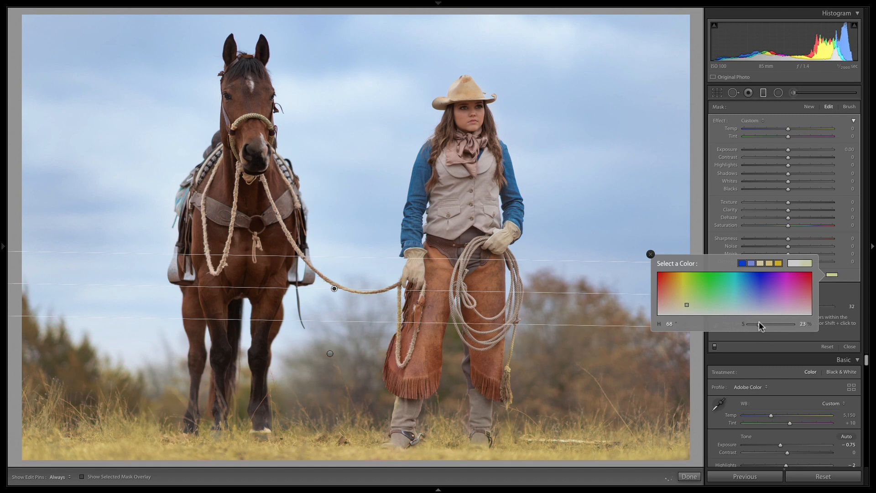
pyautogui.click(651, 254)
# Set the ground filter's Temp to 23, Tint to -47, Texture to 15 and Clarity to 40, and compare the photo with its original
pyautogui.moveTo(779, 132); pyautogui.dragTo(771, 135)
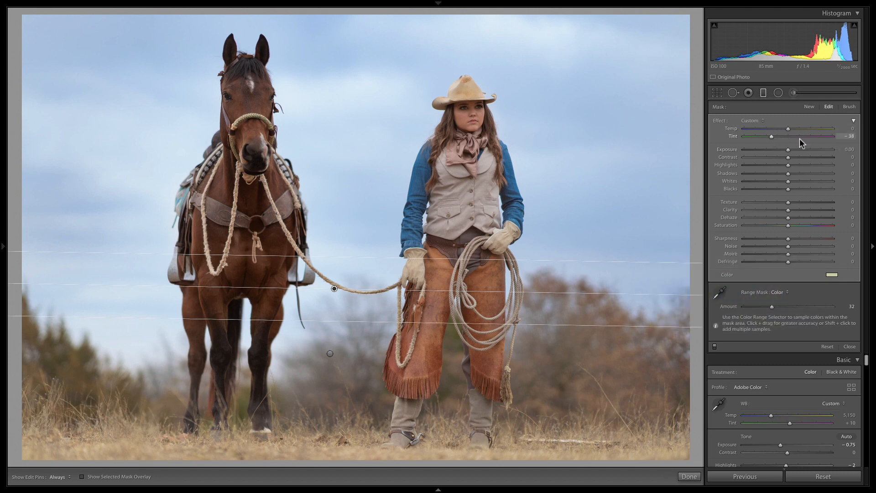
pyautogui.click(798, 210)
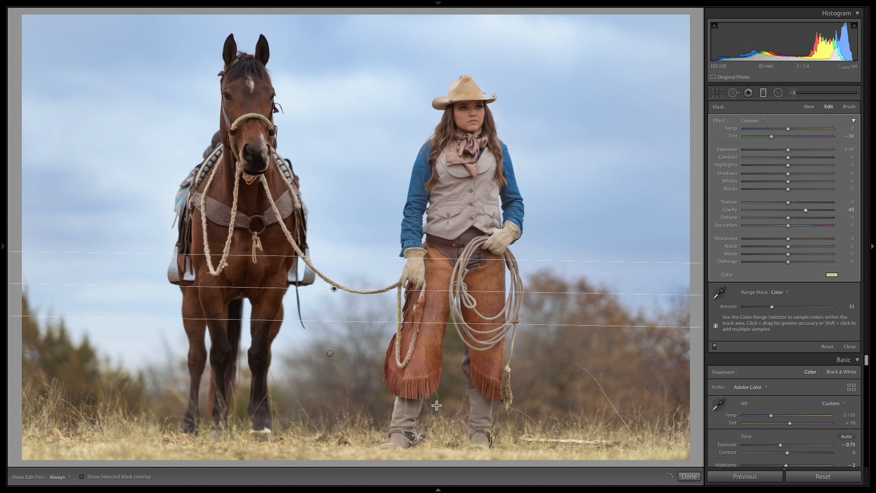
pyautogui.click(792, 201)
pyautogui.click(797, 128)
pyautogui.click(767, 136)
pyautogui.press('\\')
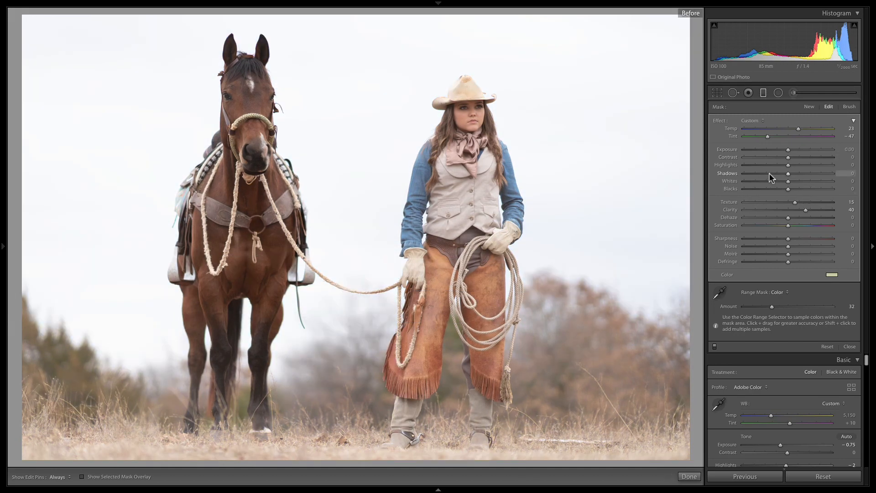
pyautogui.press('\\')
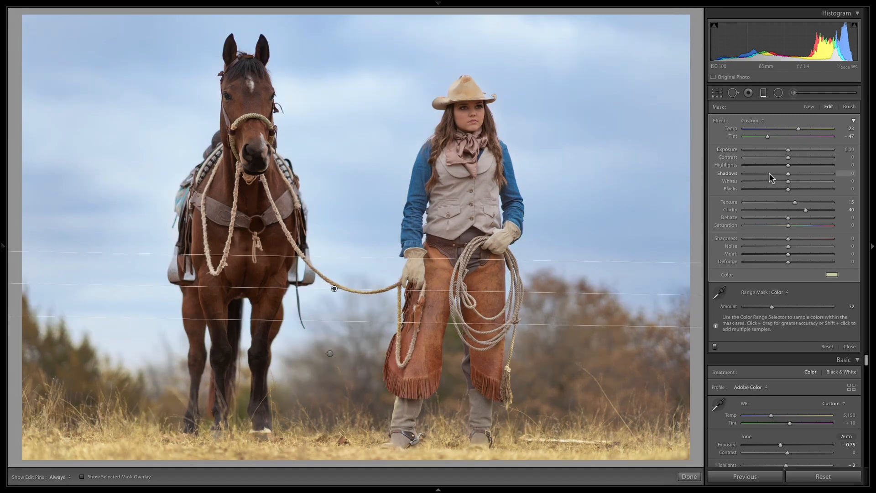
# Clear the ground filter's colour tint and set its Saturation to 26
pyautogui.click(831, 275)
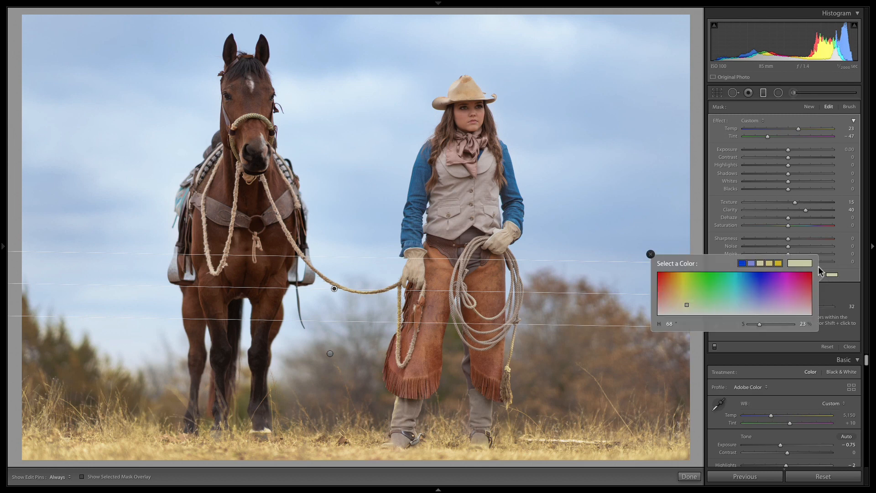
pyautogui.click(650, 254)
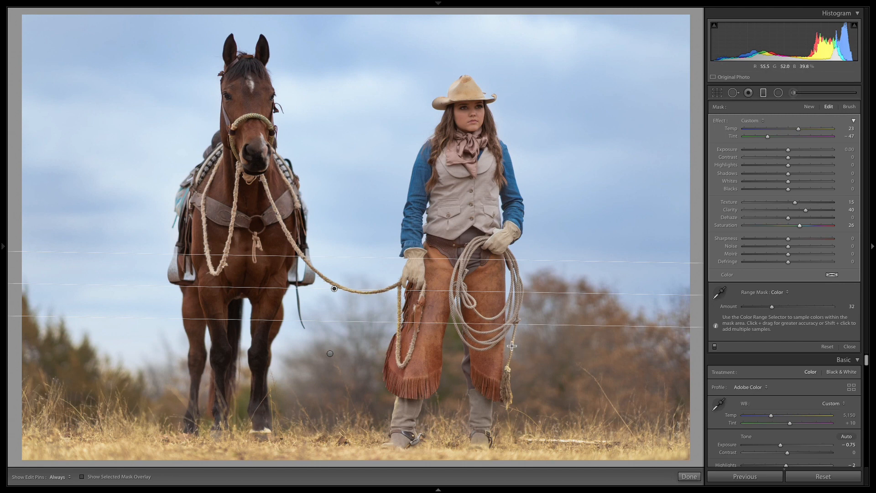
# Erase the ground filter's mask from the hanging rope end and the lead rope with a size 4.0 brush, Auto Mask on
pyautogui.click(848, 107)
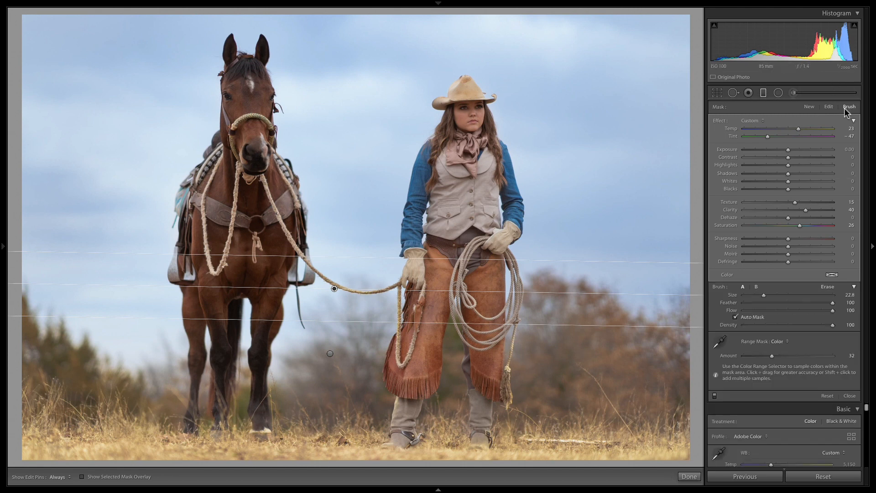
pyautogui.press('o')
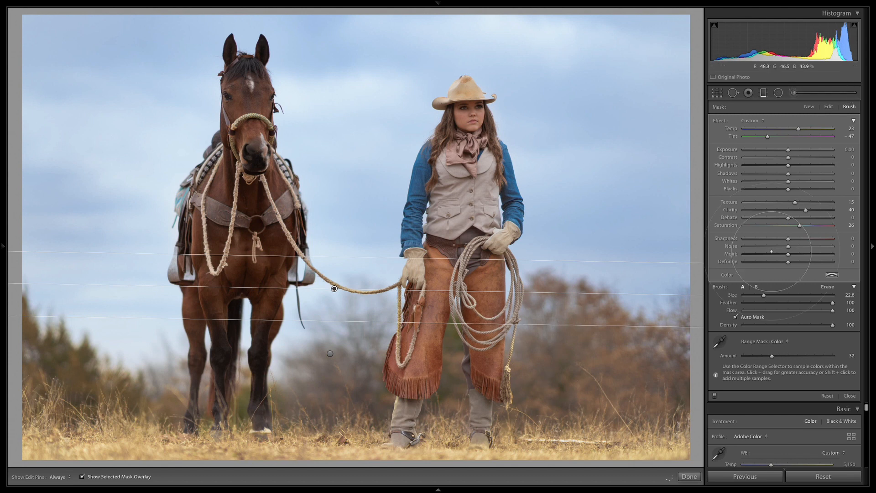
pyautogui.click(827, 286)
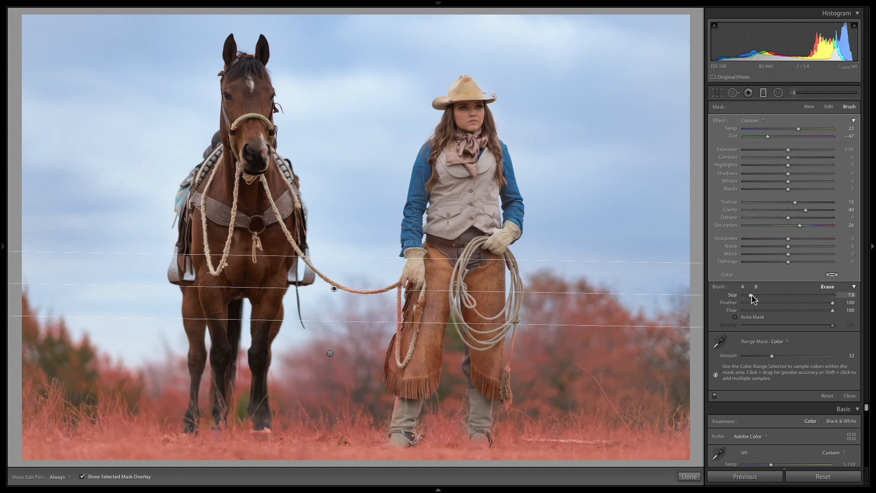
pyautogui.moveTo(751, 294); pyautogui.dragTo(747, 295)
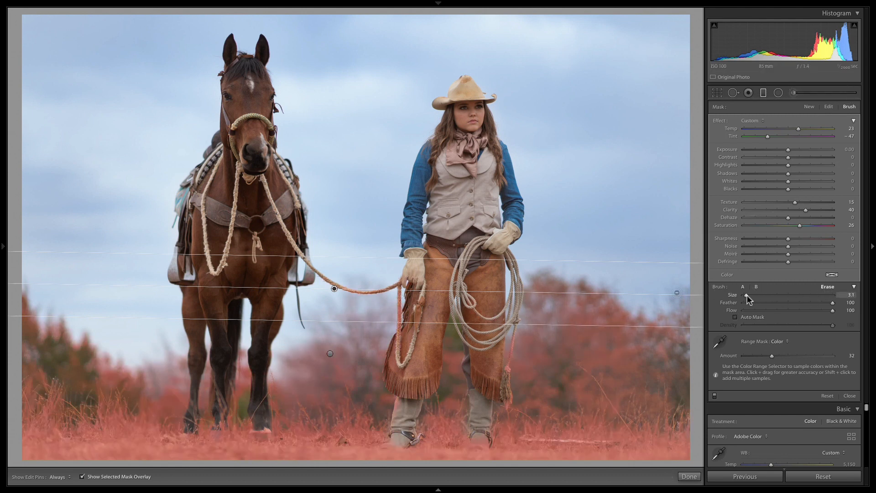
pyautogui.click(735, 317)
pyautogui.press('h')
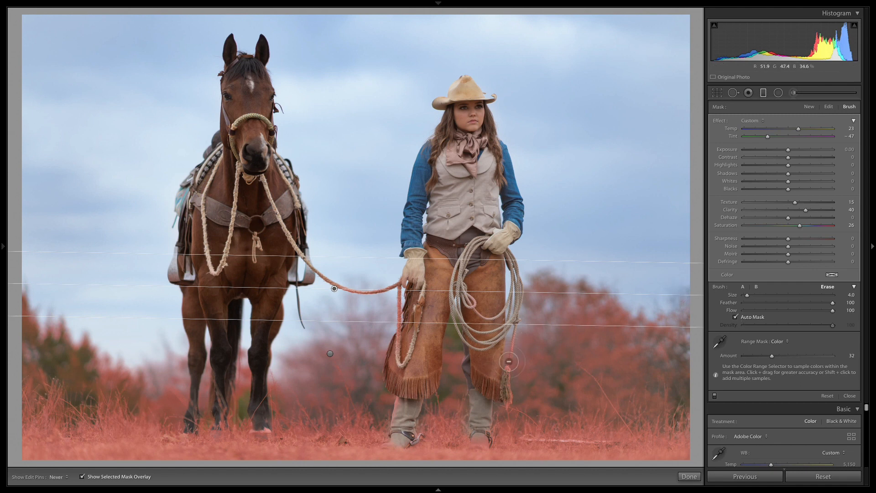
pyautogui.moveTo(509, 362)
pyautogui.mouseDown()
pyautogui.moveTo(518, 321)
pyautogui.moveTo(500, 379)
pyautogui.moveTo(504, 400)
pyautogui.moveTo(506, 369)
pyautogui.moveTo(508, 402)
pyautogui.moveTo(504, 382)
pyautogui.mouseUp()
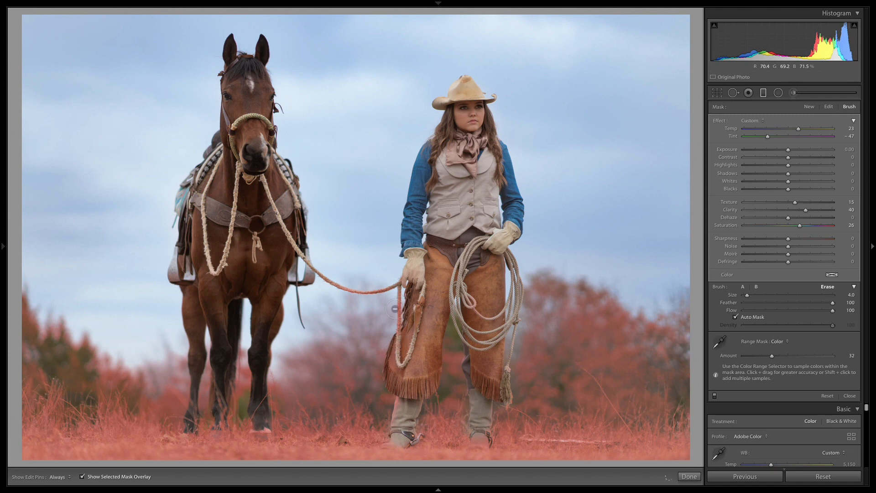
pyautogui.moveTo(327, 280)
pyautogui.mouseDown()
pyautogui.moveTo(357, 289)
pyautogui.moveTo(399, 283)
pyautogui.moveTo(377, 291)
pyautogui.moveTo(328, 280)
pyautogui.mouseUp()
# Turn off Auto Mask for the eraser, hide the mask overlay and finish editing the graduated filter
pyautogui.click(750, 315)
pyautogui.click(82, 476)
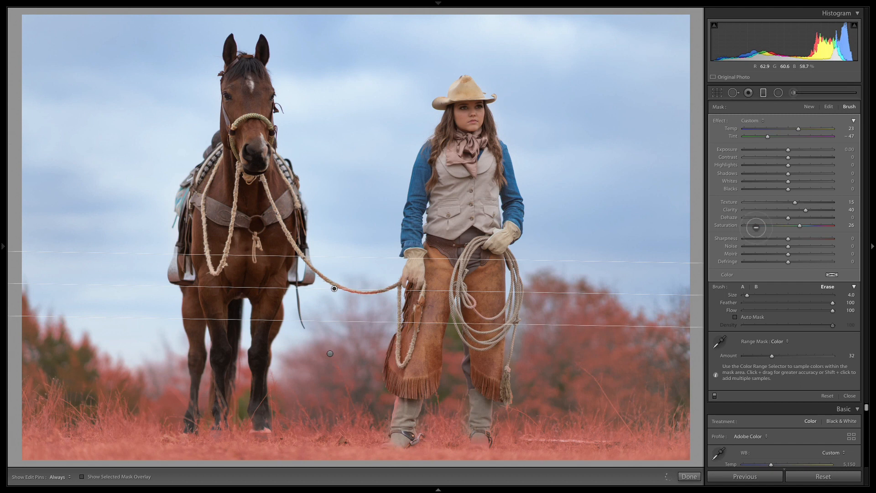
pyautogui.click(692, 478)
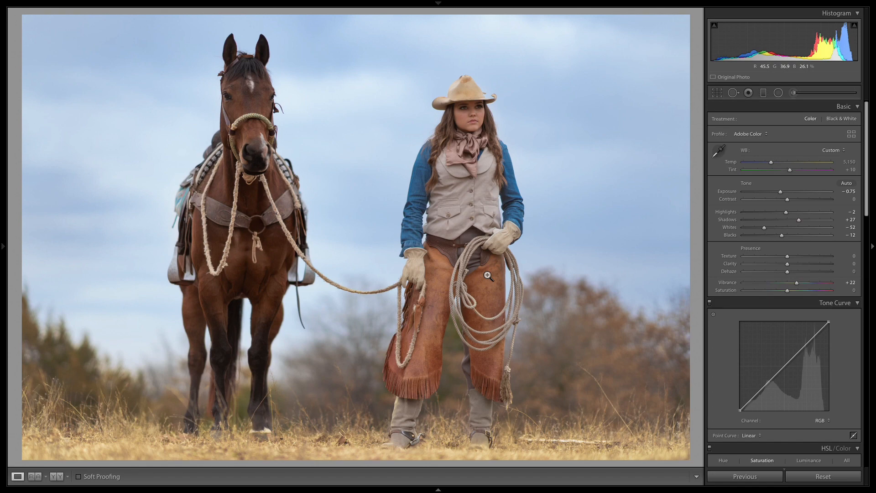
# Compare the edited photo with its original version
pyautogui.press('\\')
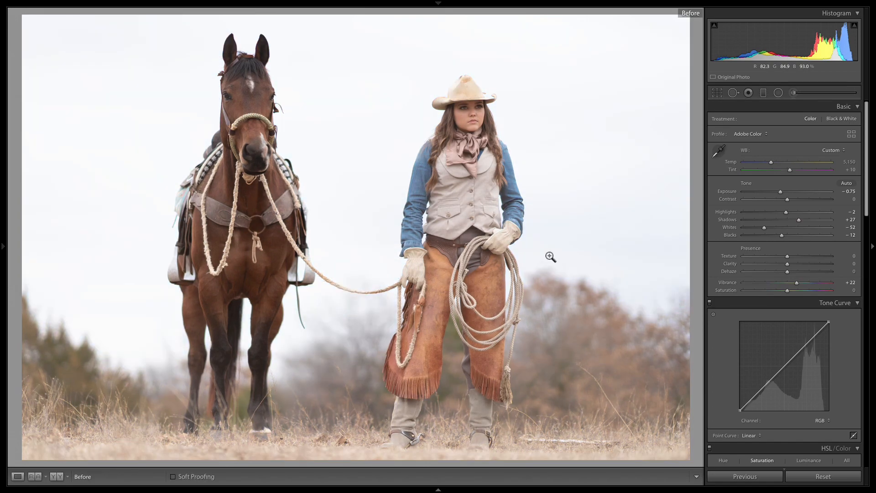
pyautogui.press('\\')
pyautogui.press('\\')
pyautogui.press('\\')
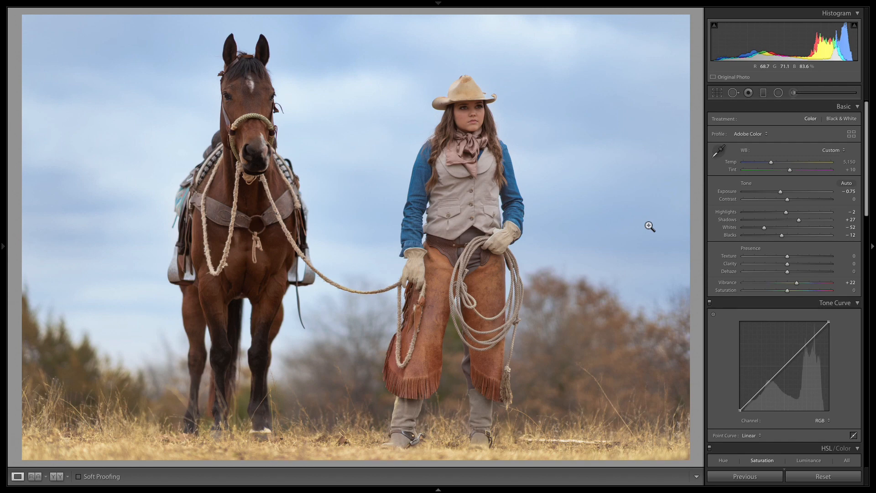
# Paint a new adjustment brush mask over the woman's face at size 22.8 with Auto Mask off, checking it with the mask overlay
pyautogui.click(474, 111)
pyautogui.moveTo(481, 113); pyautogui.dragTo(472, 234)
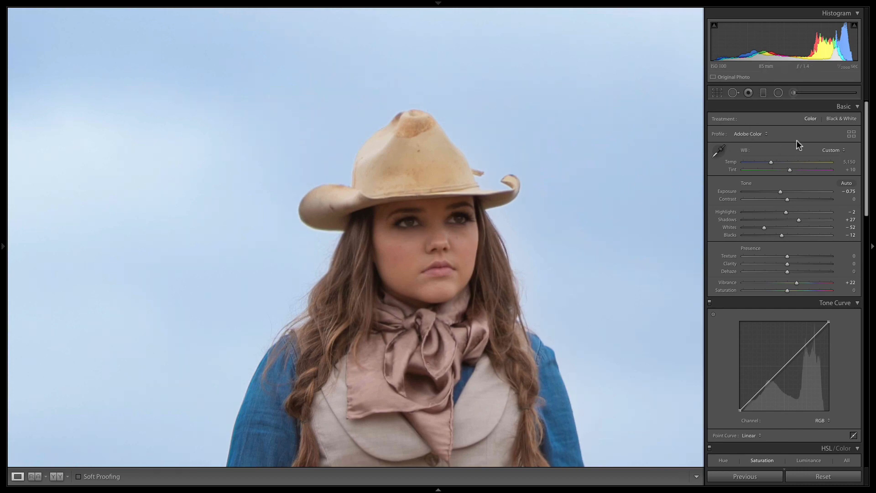
pyautogui.click(793, 92)
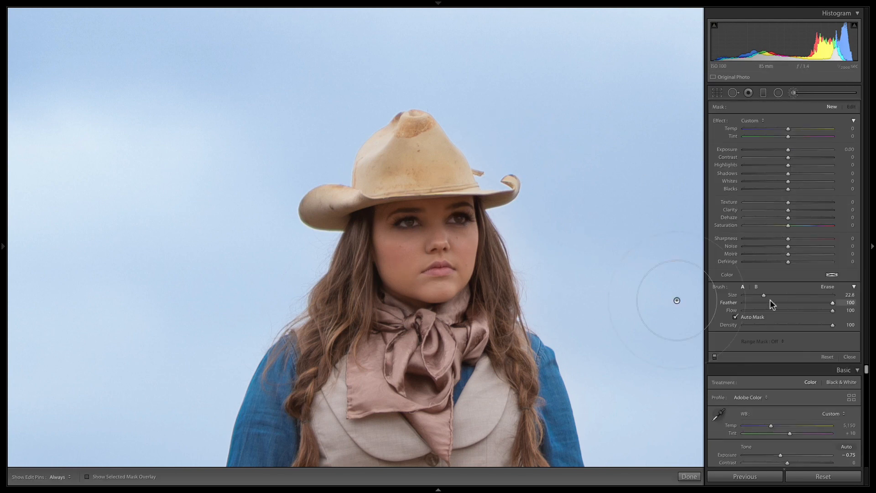
pyautogui.click(736, 317)
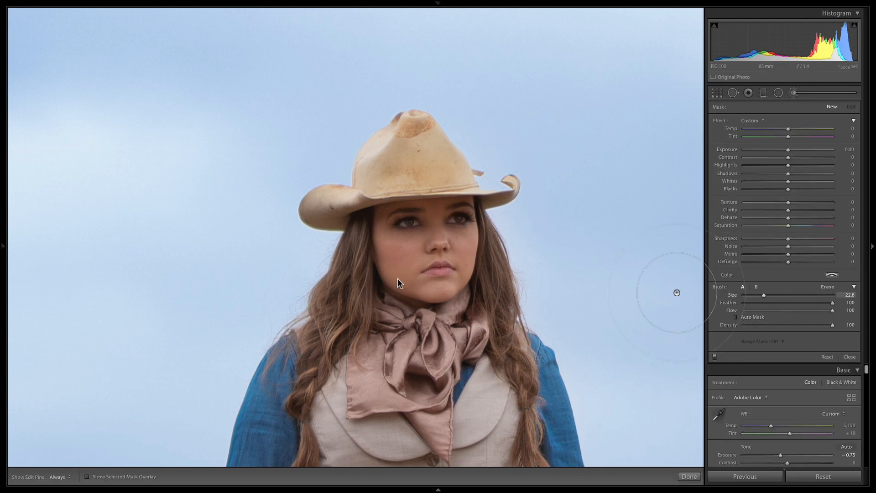
pyautogui.click(430, 238)
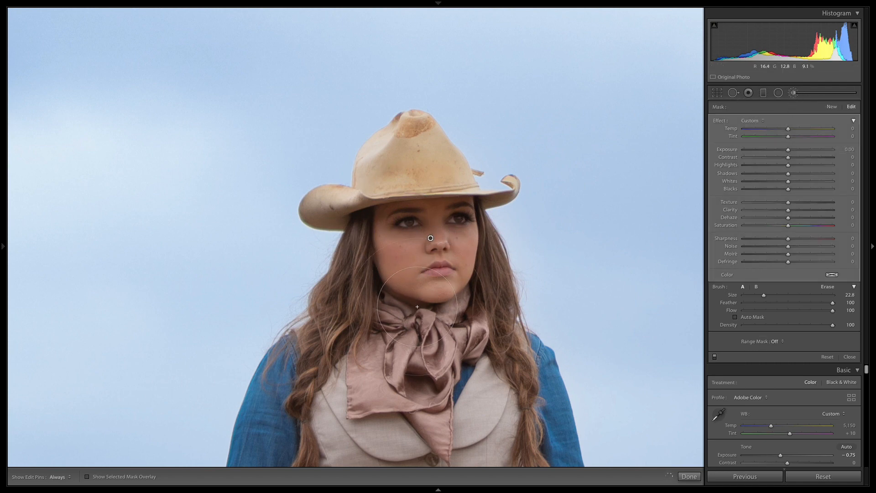
pyautogui.press('o')
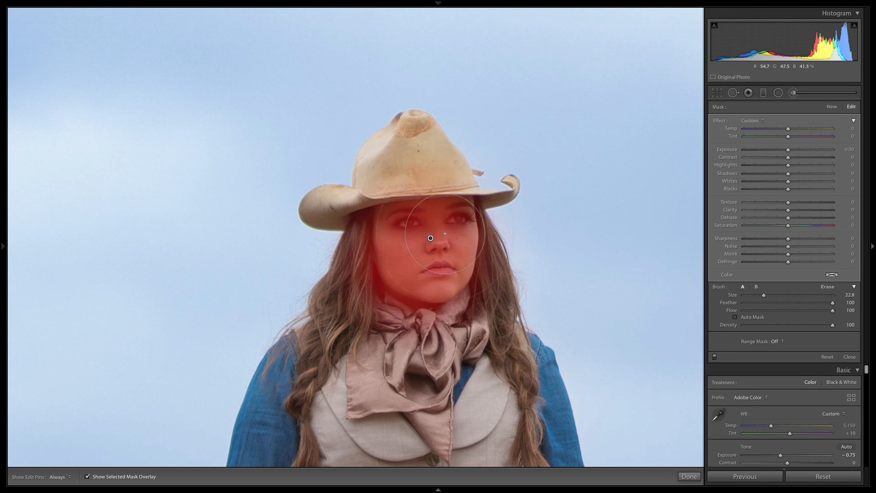
pyautogui.moveTo(405, 235)
pyautogui.mouseDown()
pyautogui.moveTo(381, 244)
pyautogui.moveTo(414, 274)
pyautogui.moveTo(460, 293)
pyautogui.moveTo(535, 249)
pyautogui.mouseUp()
pyautogui.press('o')
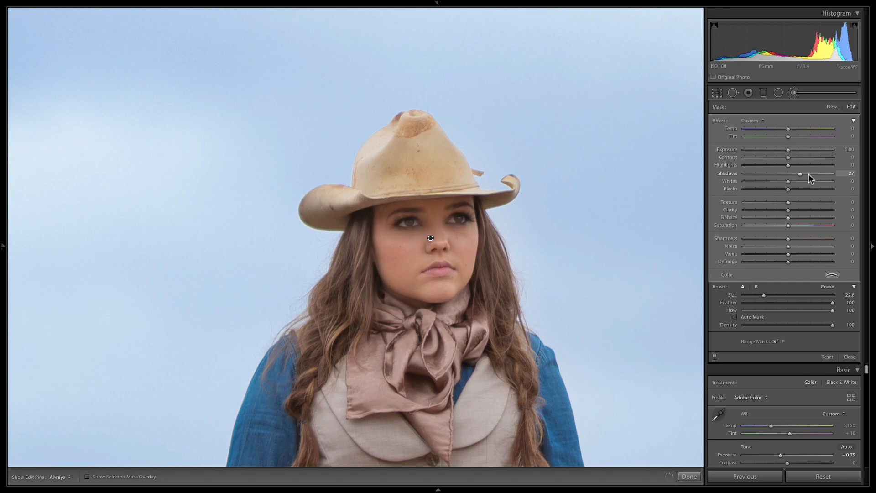
# Set the face brush's Exposure to 0.45, Shadows to 27, Blacks to -10 and Sharpness to 35
pyautogui.click(795, 149)
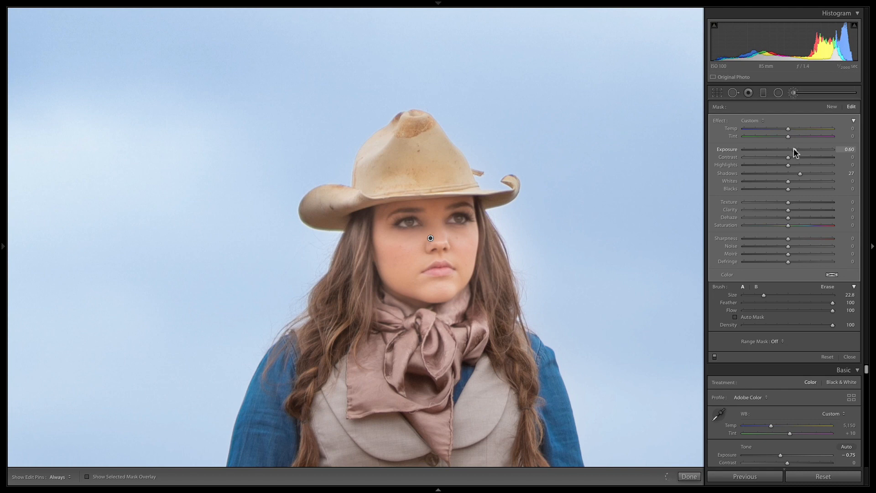
pyautogui.click(783, 188)
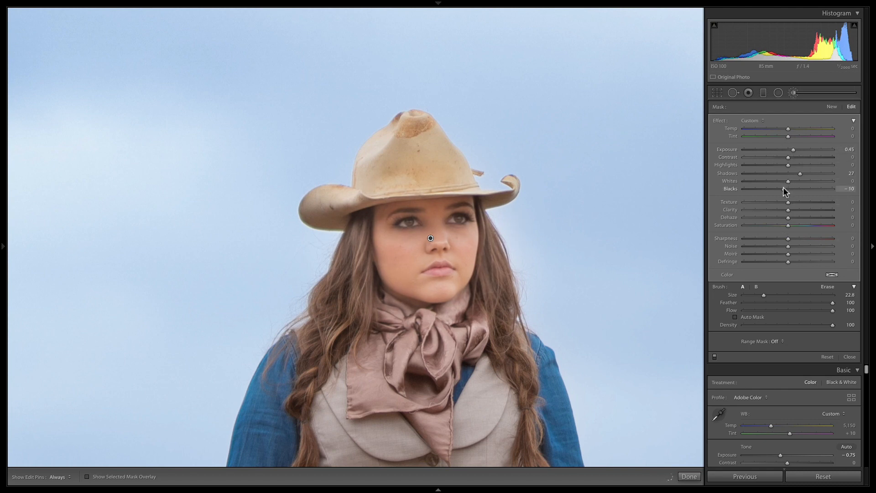
pyautogui.click(797, 237)
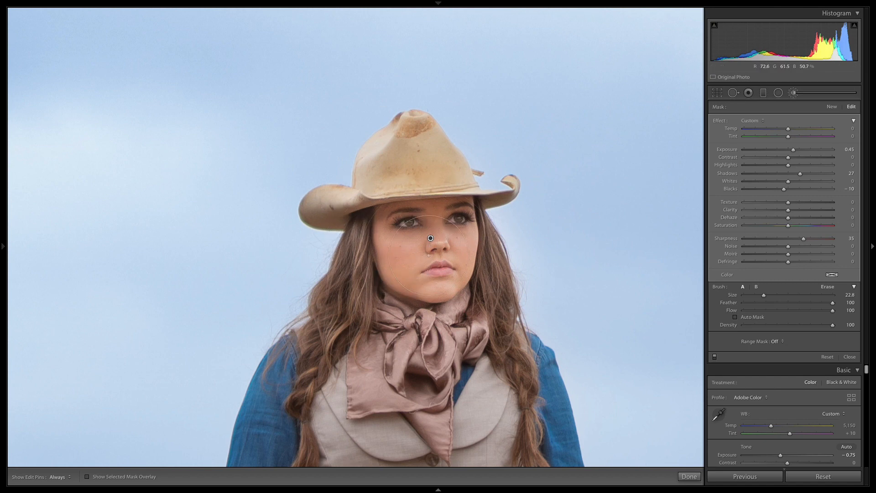
# Extend the face brush mask over the horse's face, reducing the brush size to 4.1 for its head and ears
pyautogui.press('z')
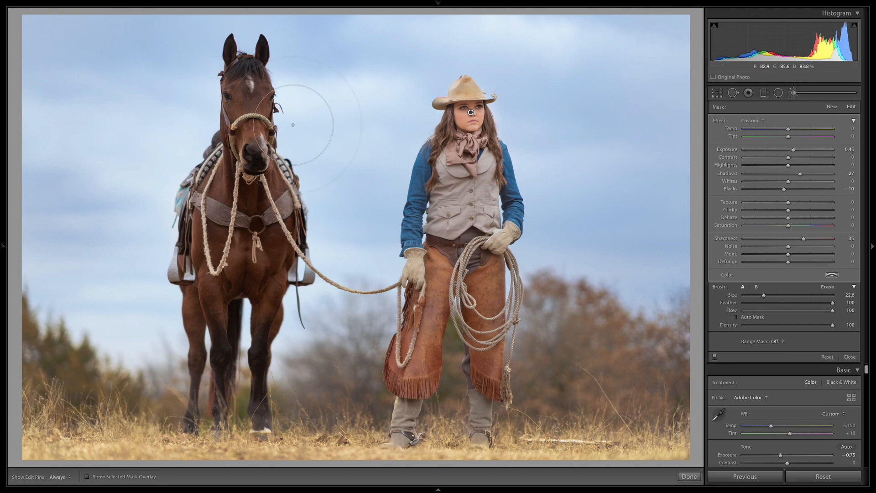
pyautogui.moveTo(230, 107)
pyautogui.mouseDown()
pyautogui.moveTo(361, 136)
pyautogui.moveTo(218, 124)
pyautogui.mouseUp()
pyautogui.moveTo(762, 295); pyautogui.dragTo(754, 296)
pyautogui.moveTo(751, 294); pyautogui.dragTo(749, 294)
pyautogui.press('h')
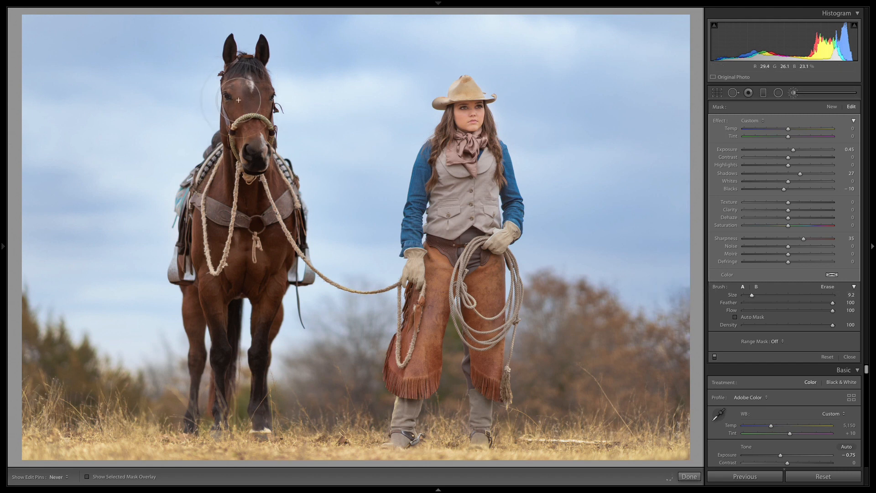
pyautogui.press('h')
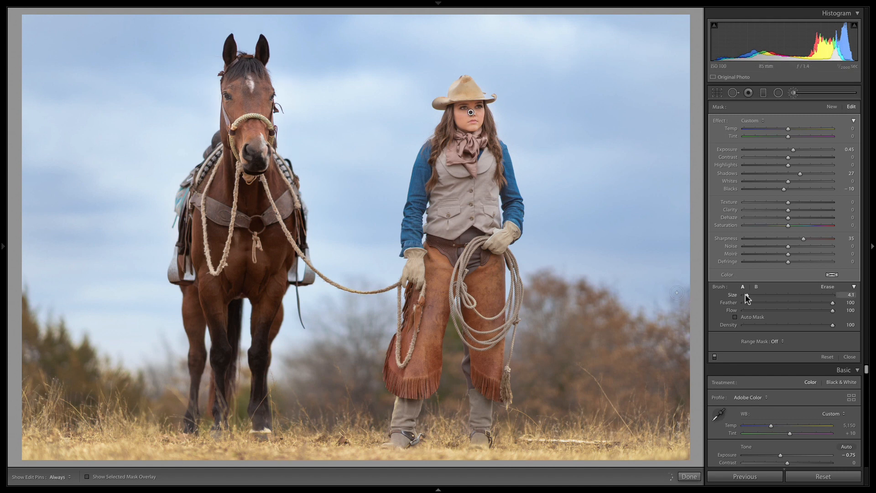
pyautogui.press('h')
pyautogui.moveTo(232, 47)
pyautogui.mouseDown()
pyautogui.moveTo(237, 71)
pyautogui.moveTo(257, 63)
pyautogui.moveTo(265, 45)
pyautogui.moveTo(239, 66)
pyautogui.mouseUp()
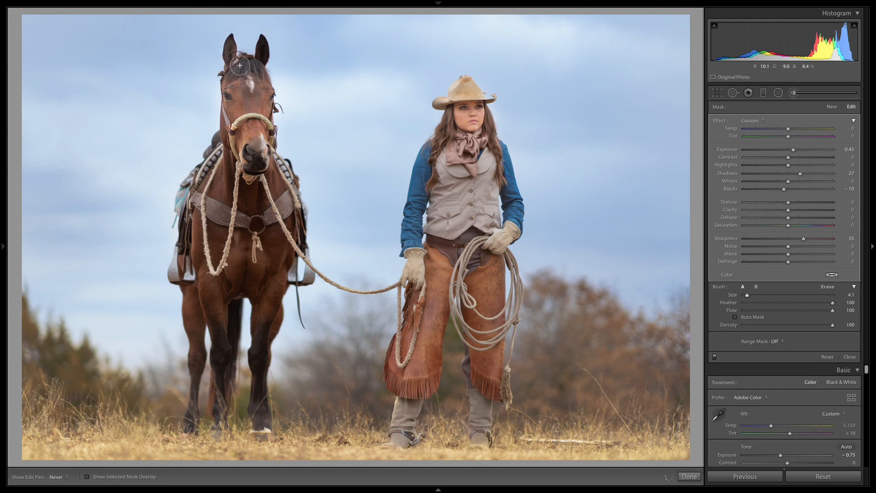
pyautogui.press('h')
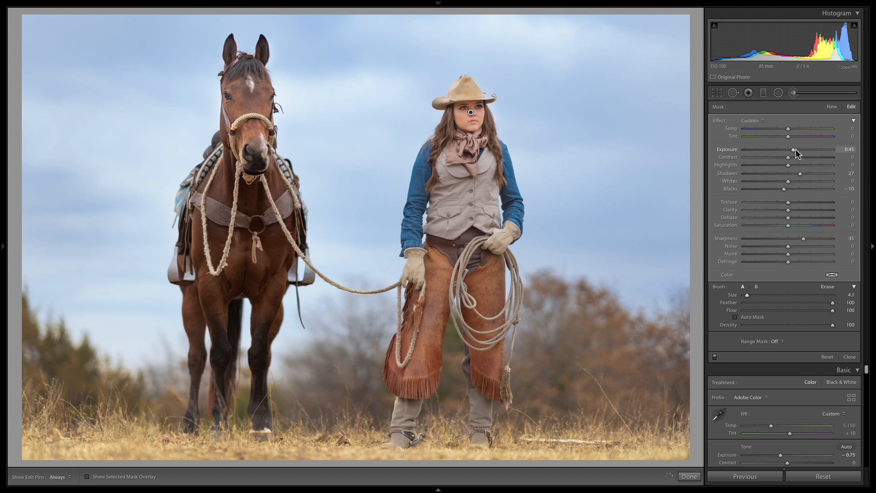
# Set the brush mask's Shadows to 22 and Blacks to -19, compare the image without it, and finish brush editing
pyautogui.moveTo(798, 173); pyautogui.dragTo(796, 174)
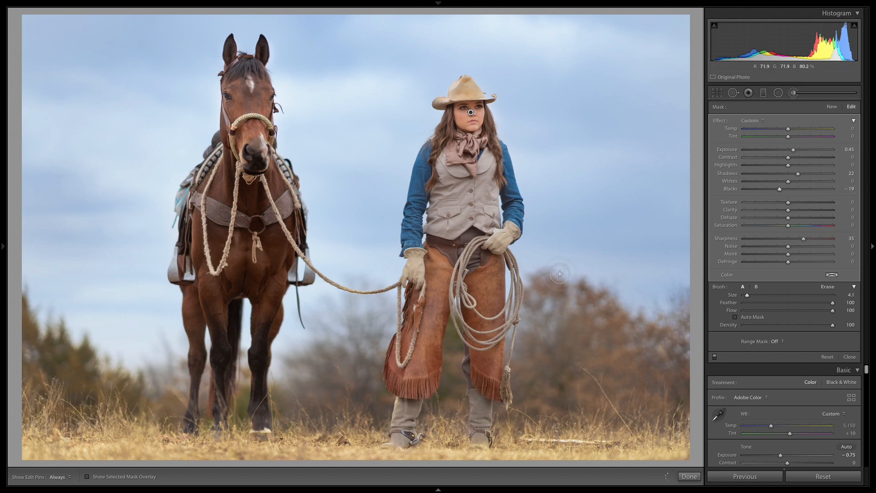
pyautogui.click(715, 356)
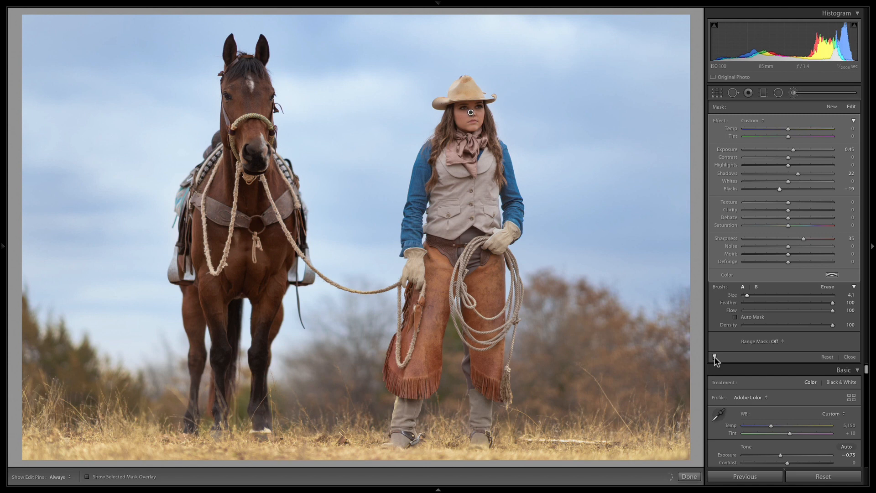
pyautogui.click(714, 357)
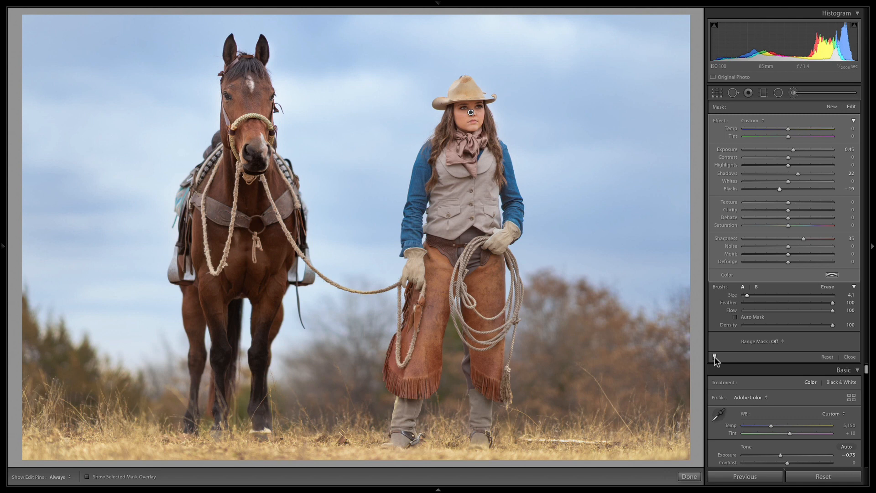
pyautogui.click(688, 476)
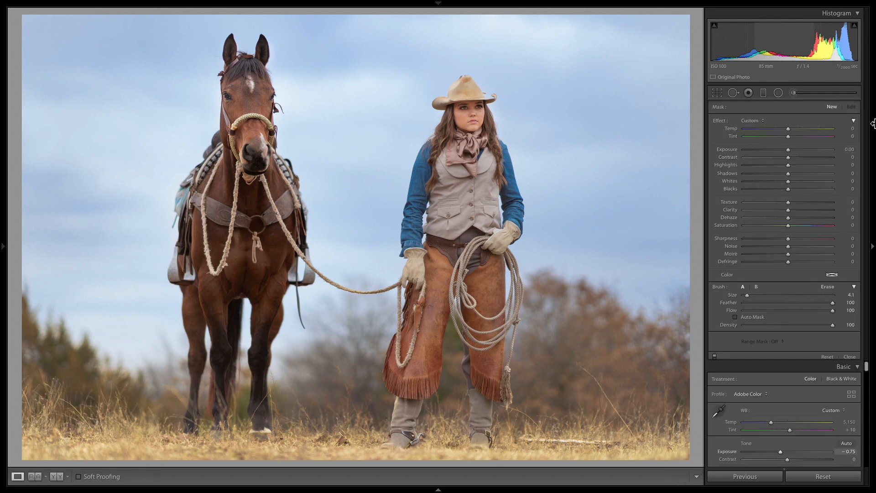
# Add a slightly lowered shadow point and a slightly raised highlight point to the RGB tone curve, undoing a trial of much stronger contrast
pyautogui.moveTo(866, 159); pyautogui.dragTo(867, 173)
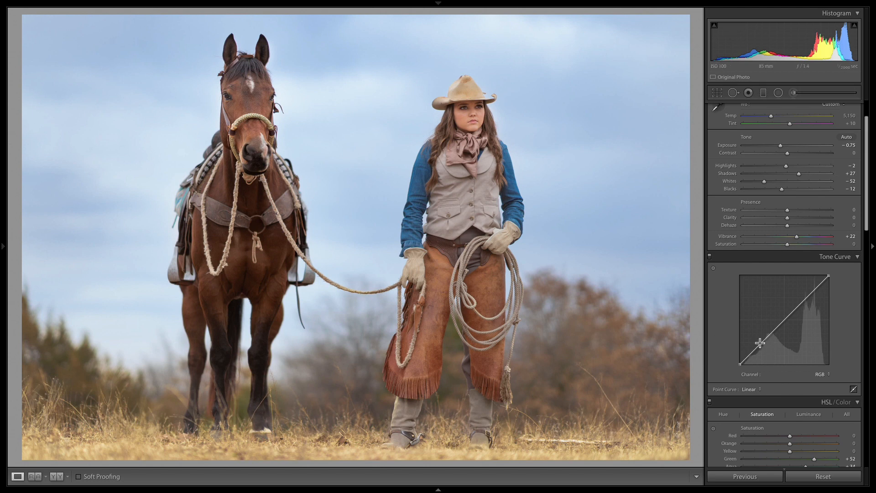
pyautogui.moveTo(765, 340); pyautogui.dragTo(767, 341)
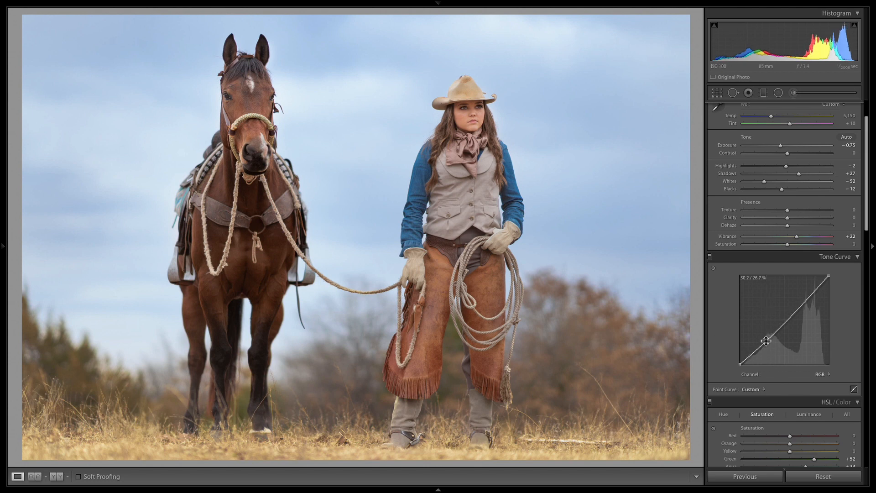
pyautogui.moveTo(799, 307); pyautogui.dragTo(798, 305)
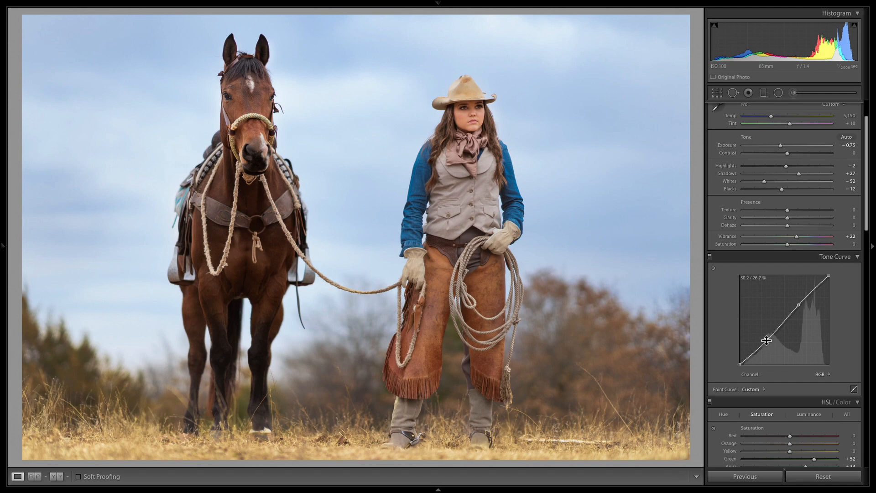
pyautogui.moveTo(766, 341); pyautogui.dragTo(772, 349)
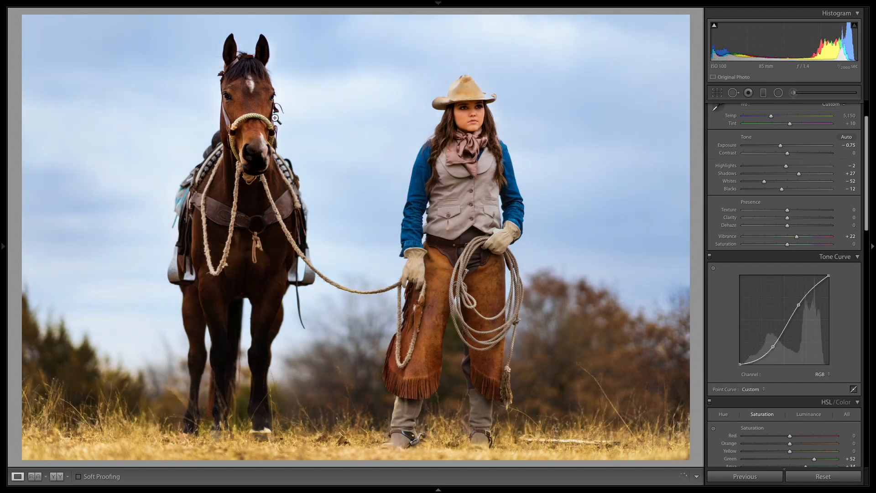
pyautogui.hotkey('ctrl', 'z')
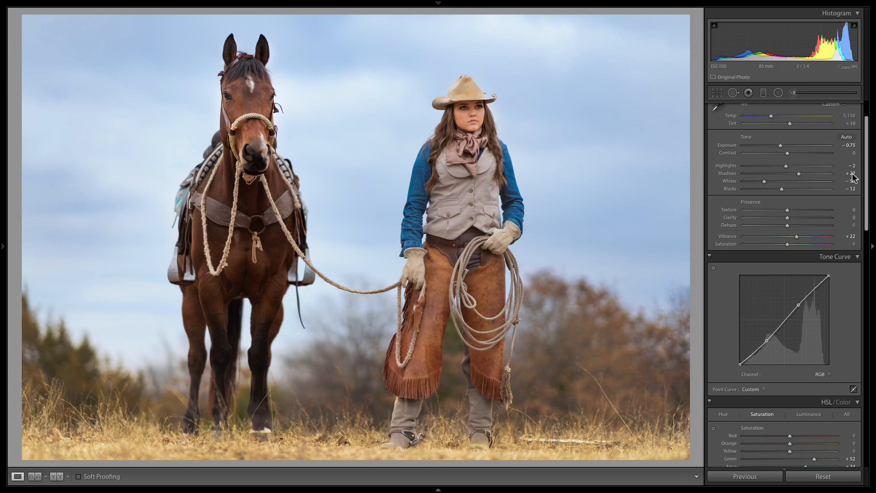
# Add a post-crop vignette with Amount -34, Feather 100 and Highlights 76, comparing the photo with the effect switched off
pyautogui.moveTo(868, 166); pyautogui.dragTo(874, 467)
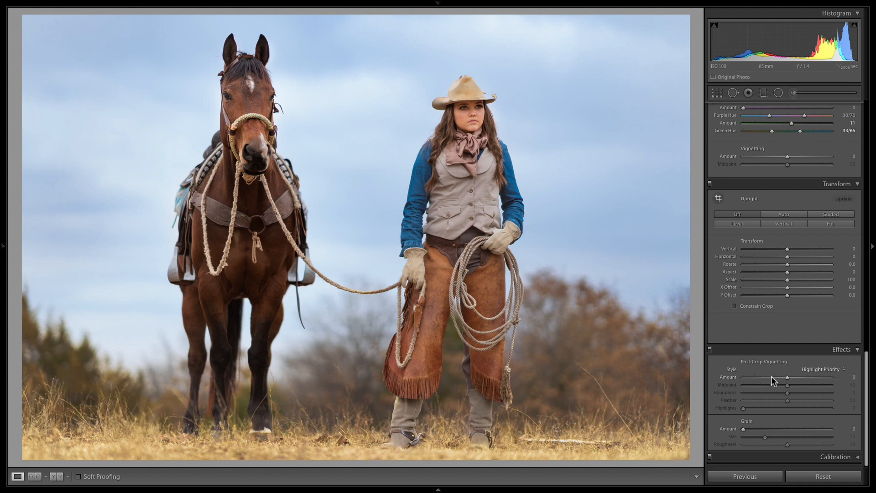
pyautogui.moveTo(771, 377); pyautogui.dragTo(867, 401)
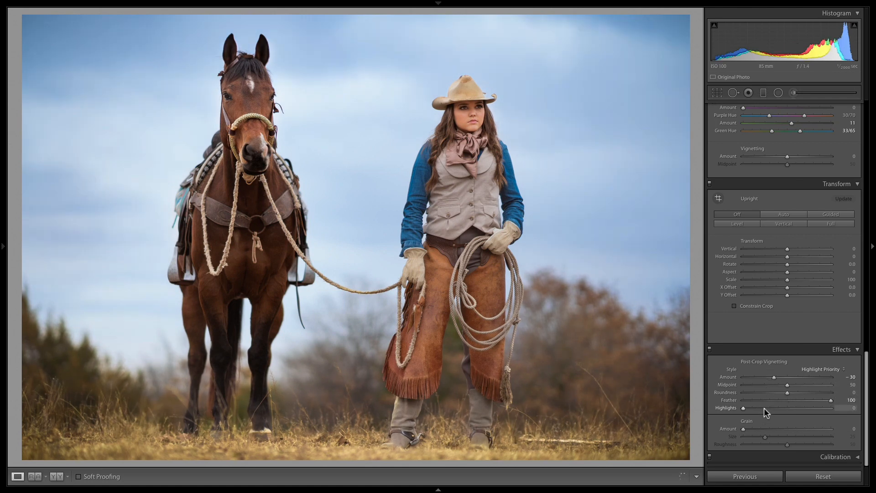
pyautogui.moveTo(765, 408); pyautogui.dragTo(784, 408)
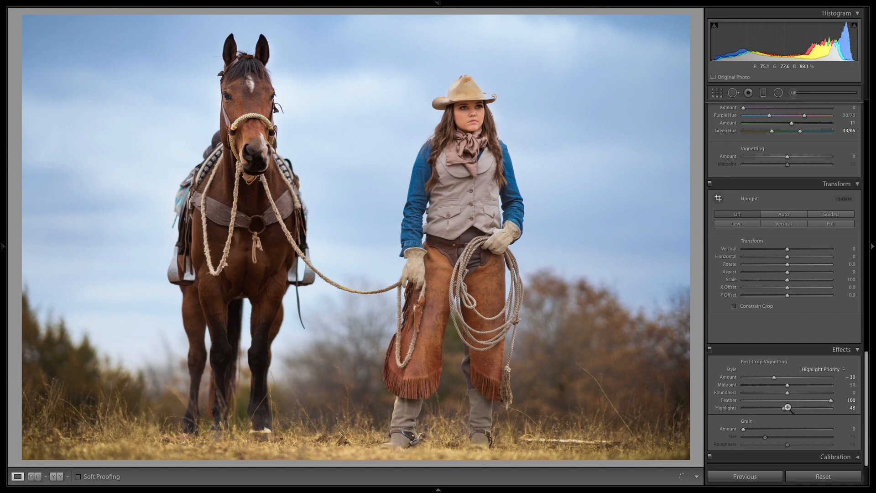
pyautogui.moveTo(787, 407); pyautogui.dragTo(795, 407)
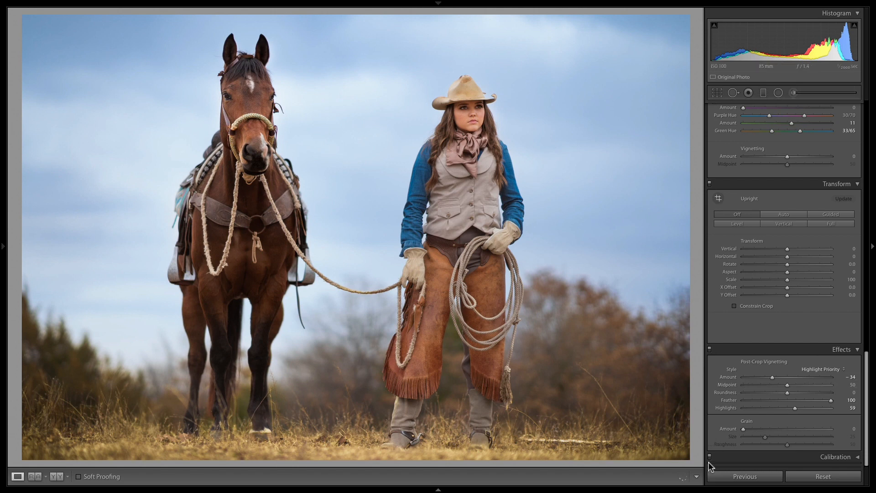
pyautogui.click(710, 349)
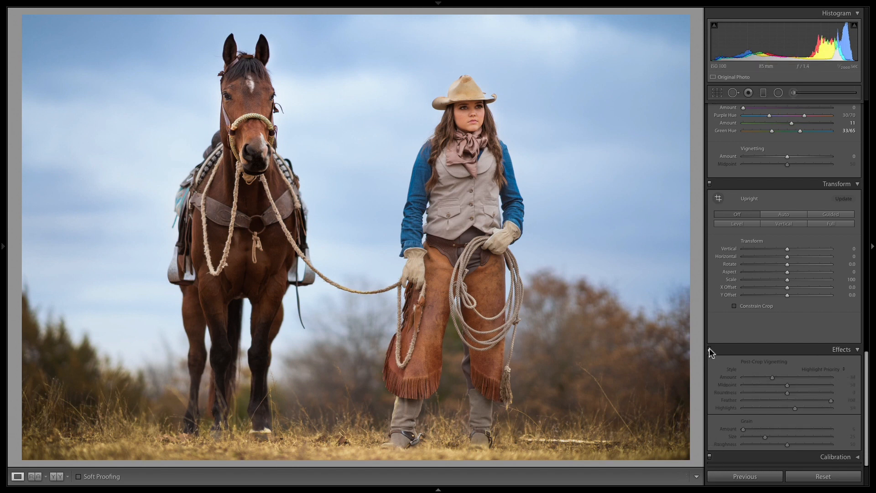
pyautogui.click(709, 349)
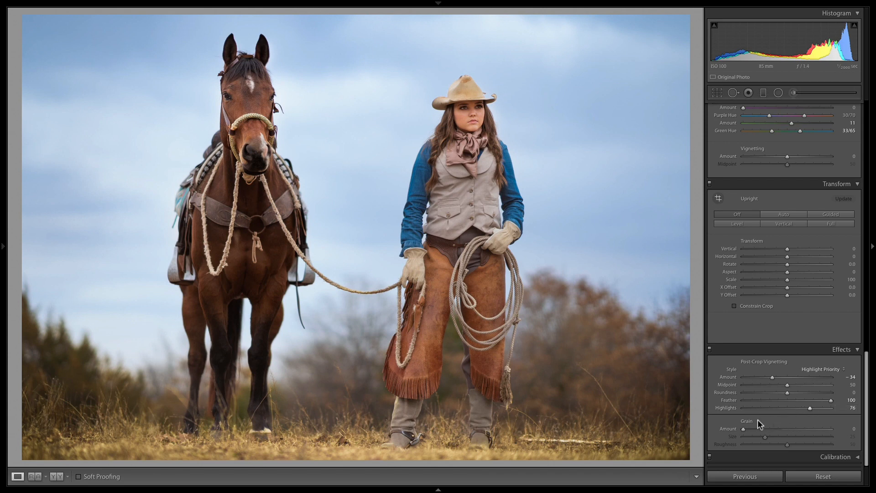
# Try film grain at Amount 50, inspect the woman up close, and reset the grain to 0
pyautogui.click(787, 428)
pyautogui.click(490, 110)
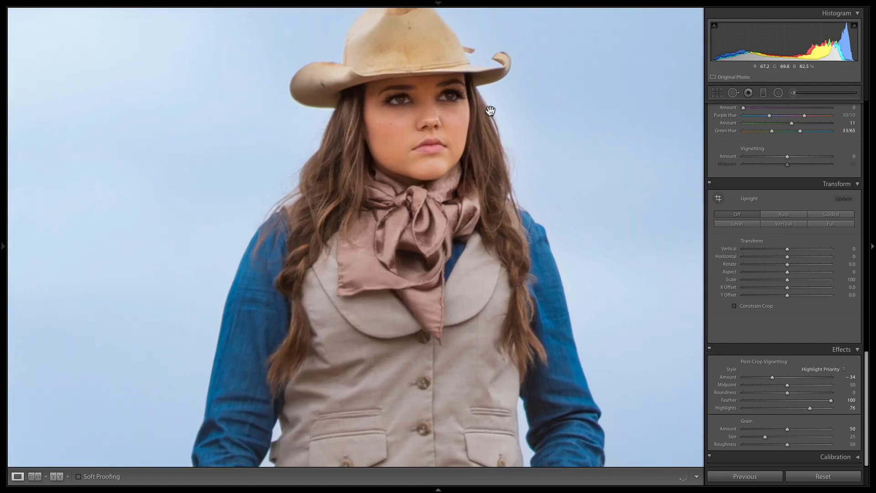
pyautogui.click(479, 147)
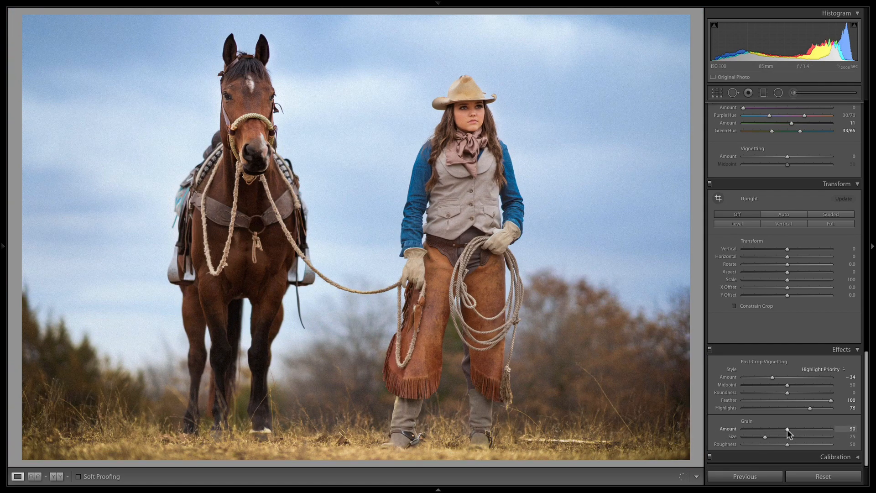
pyautogui.moveTo(787, 429); pyautogui.dragTo(732, 428)
pyautogui.click(792, 429)
pyautogui.moveTo(794, 430); pyautogui.dragTo(734, 427)
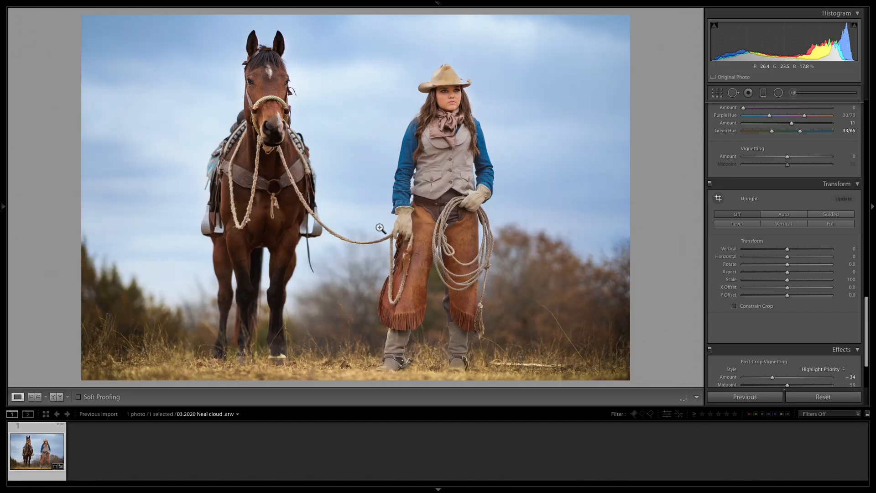
# Create a virtual copy of the edited photo, showing the filmstrip for it and hiding it again
pyautogui.click(439, 489)
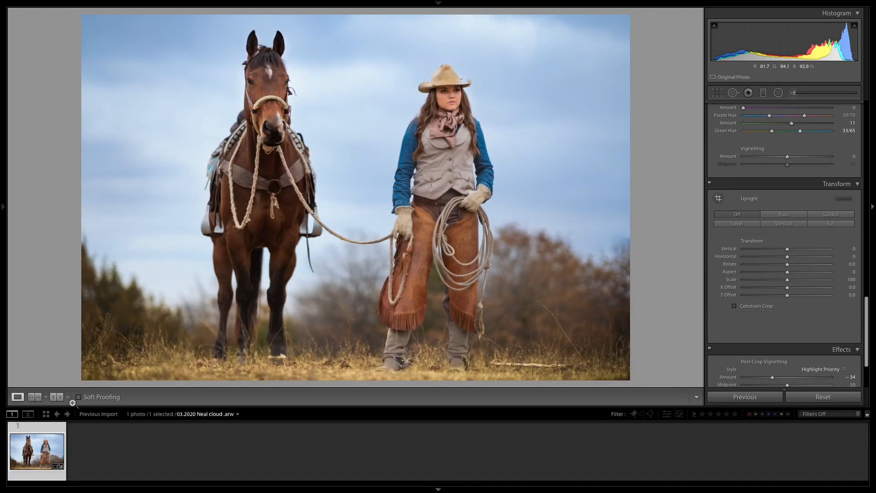
pyautogui.rightClick(41, 453)
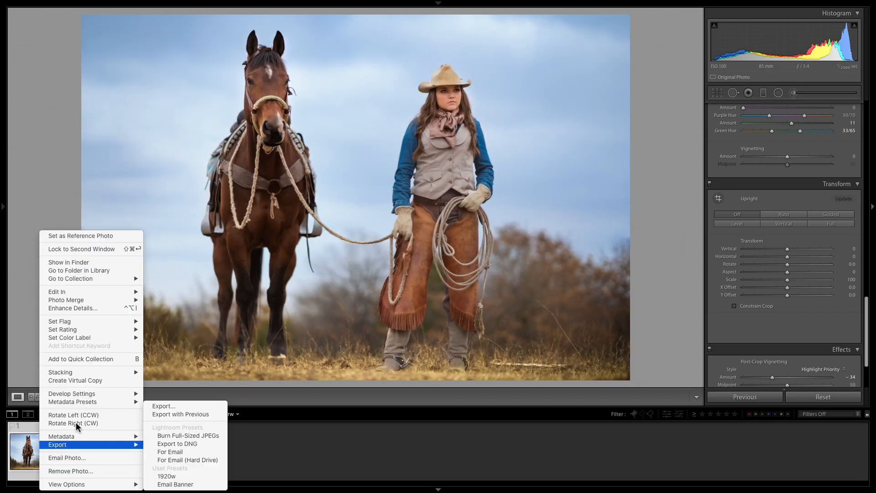
pyautogui.click(115, 382)
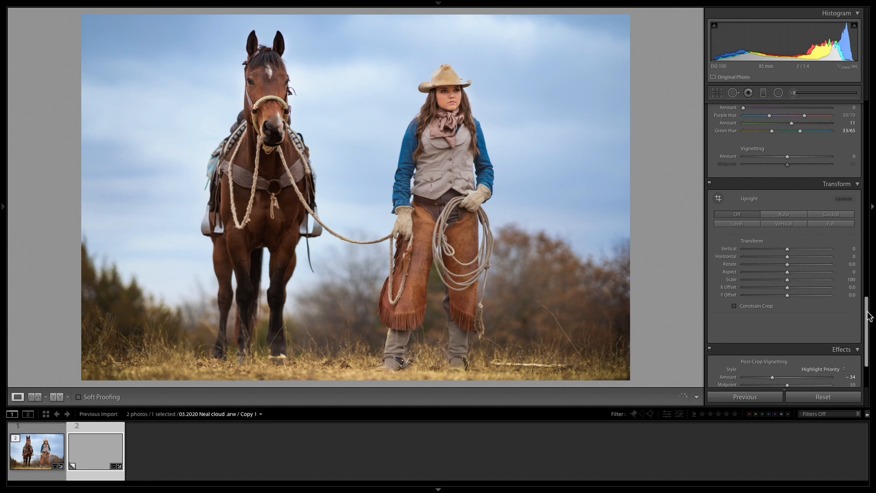
pyautogui.press('F6')
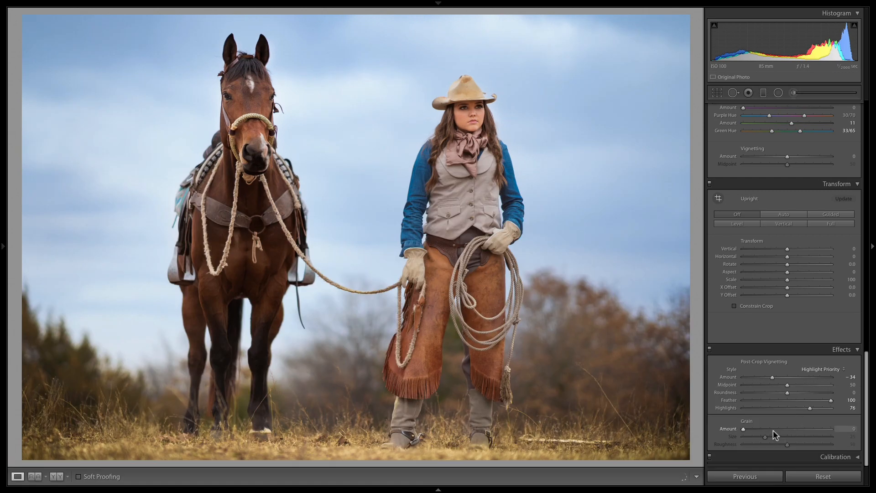
# Set the copy's grain Amount to 52 and vignette Amount to -59, and desaturate it with Saturation -100 and Vibrance 0
pyautogui.click(788, 429)
pyautogui.click(760, 377)
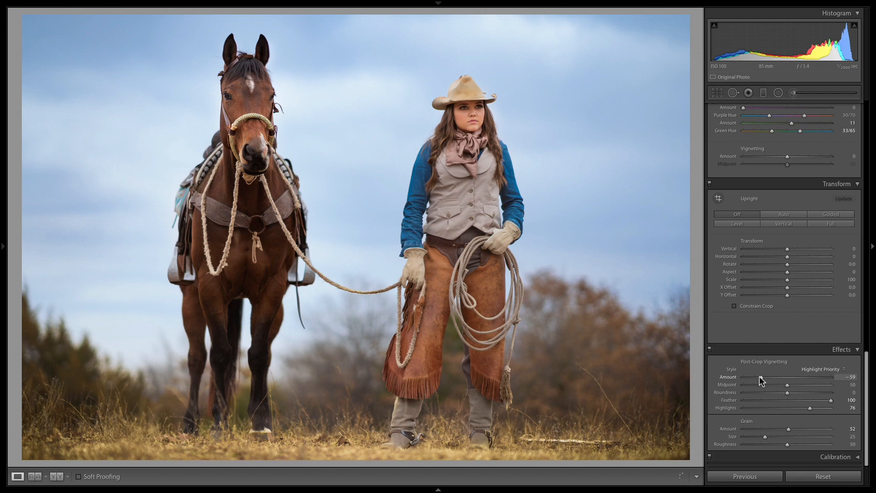
pyautogui.moveTo(866, 387); pyautogui.dragTo(868, 69)
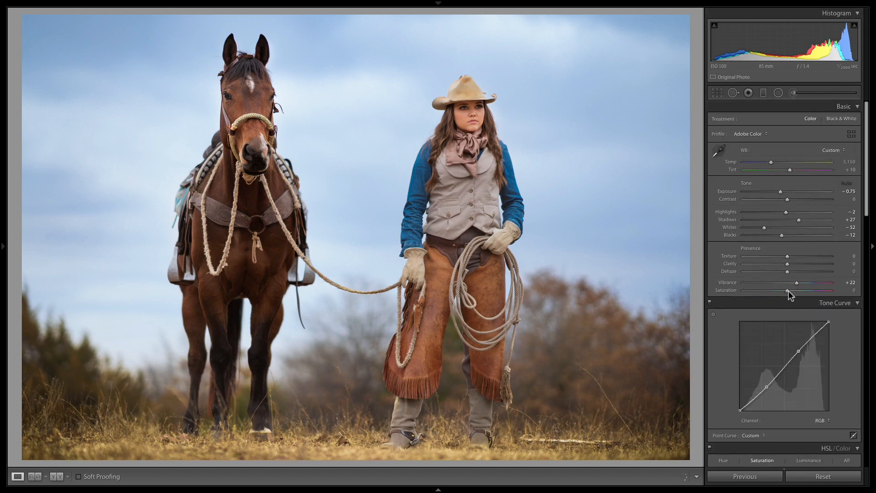
pyautogui.moveTo(788, 291); pyautogui.dragTo(698, 292)
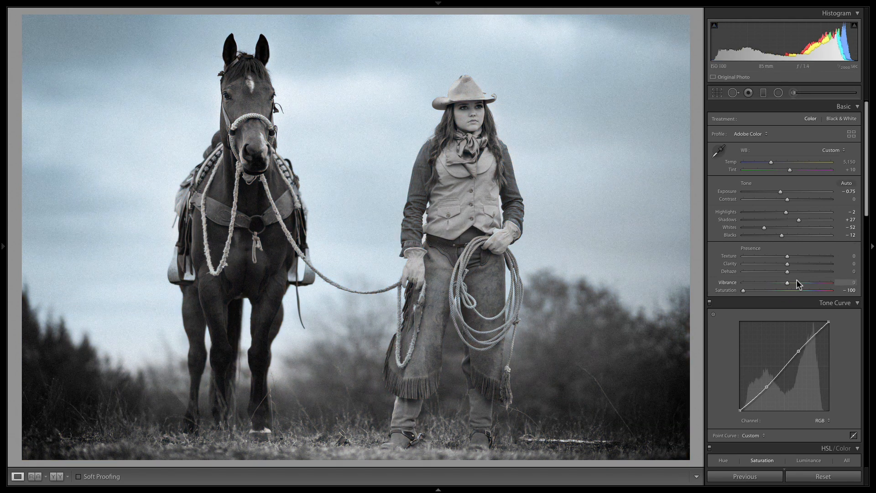
# Reset the Green, Aqua and Blue HSL saturation to 0
pyautogui.moveTo(867, 199); pyautogui.dragTo(864, 280)
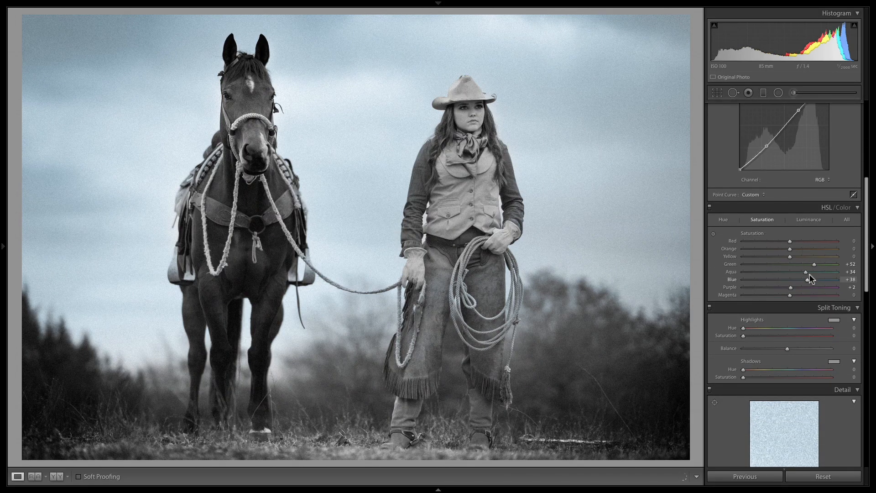
pyautogui.doubleClick(813, 264)
pyautogui.doubleClick(805, 272)
pyautogui.doubleClick(806, 278)
# Try higher Orange and Yellow HSL saturation and reset both to 0
pyautogui.click(825, 248)
pyautogui.click(824, 255)
pyautogui.doubleClick(828, 256)
pyautogui.doubleClick(825, 248)
# Tint the split-toning highlights a warm yellow with Hue 55 and Saturation 62
pyautogui.moveTo(865, 262); pyautogui.dragTo(865, 283)
pyautogui.click(760, 252)
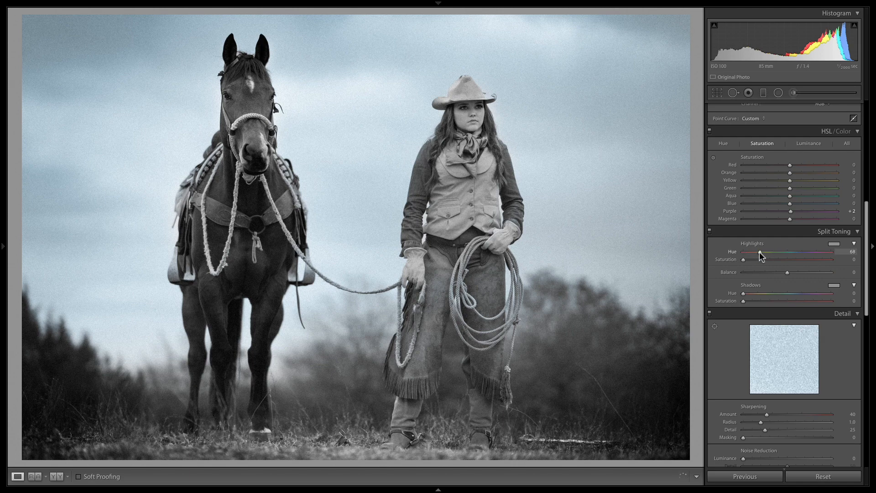
pyautogui.click(834, 244)
pyautogui.click(685, 255)
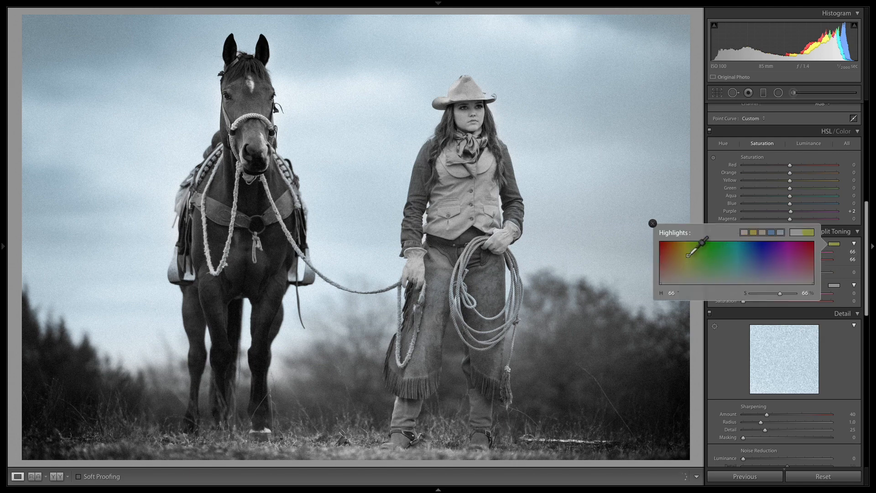
pyautogui.moveTo(685, 255); pyautogui.dragTo(684, 256)
pyautogui.click(653, 223)
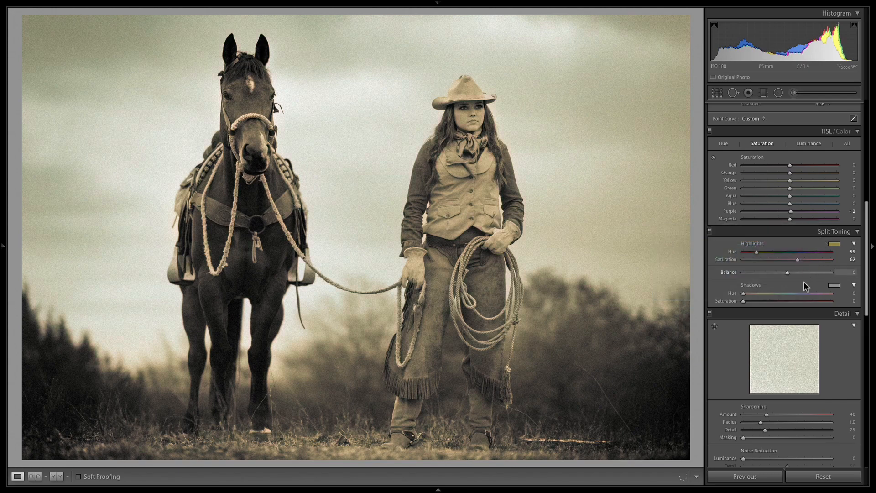
# Tint the split-toning shadows a warm brown with Hue 34 and Saturation 30
pyautogui.click(834, 285)
pyautogui.click(683, 296)
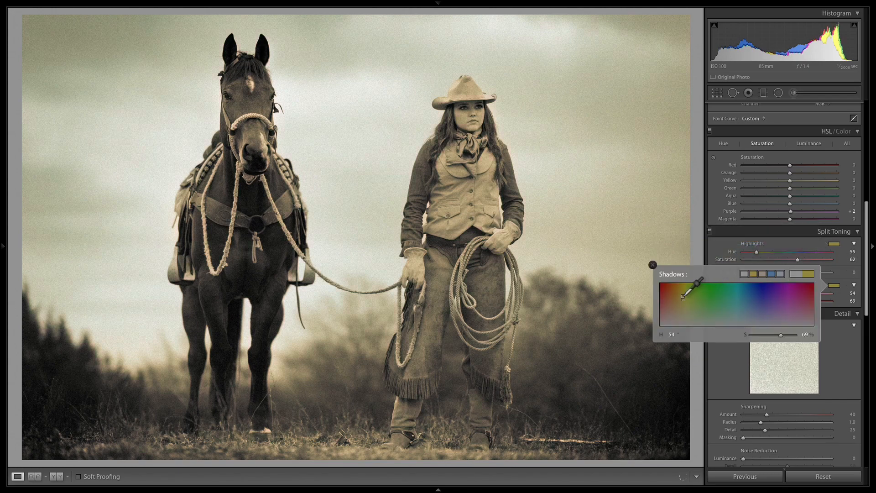
pyautogui.moveTo(683, 297); pyautogui.dragTo(674, 303)
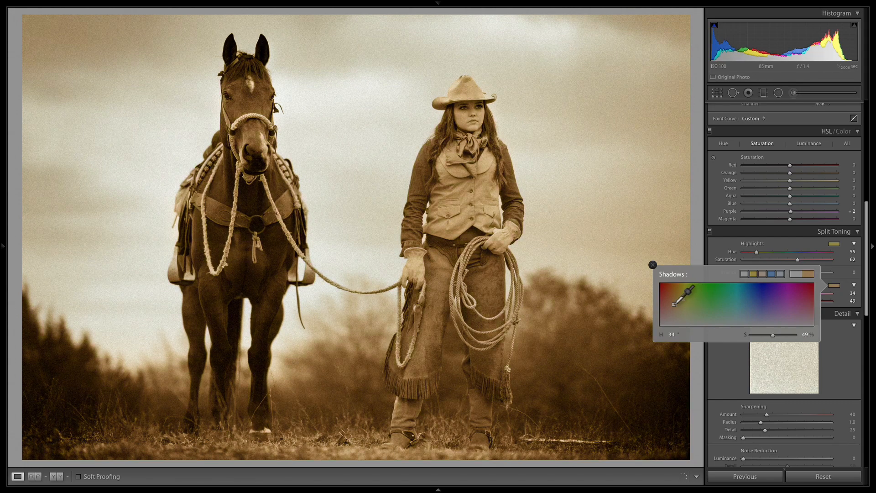
pyautogui.moveTo(764, 336); pyautogui.dragTo(763, 336)
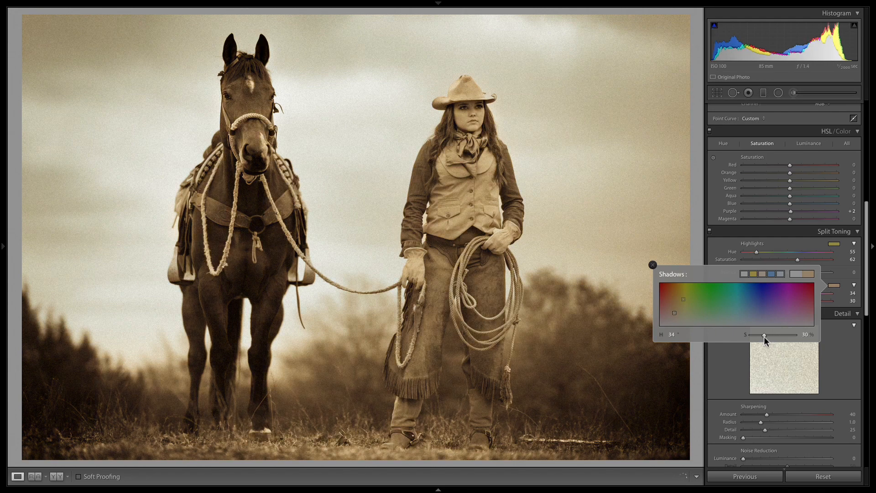
pyautogui.click(652, 264)
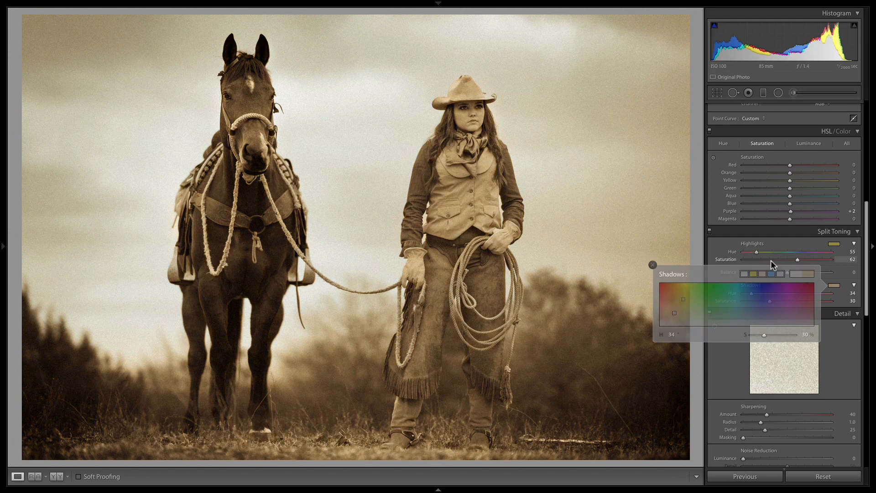
# Set the split-toning Highlights Saturation to 38 and the Shadows Saturation to 25
pyautogui.moveTo(798, 259); pyautogui.dragTo(768, 260)
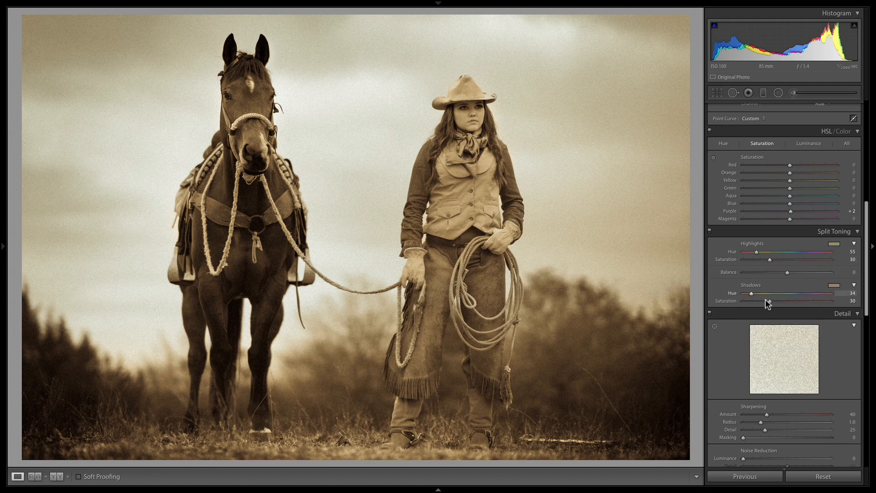
pyautogui.moveTo(769, 301); pyautogui.dragTo(765, 300)
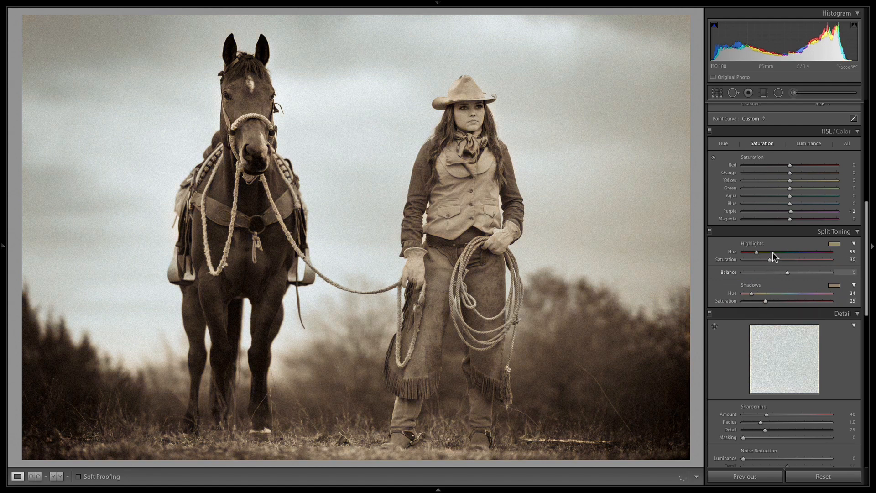
pyautogui.moveTo(769, 260); pyautogui.dragTo(776, 259)
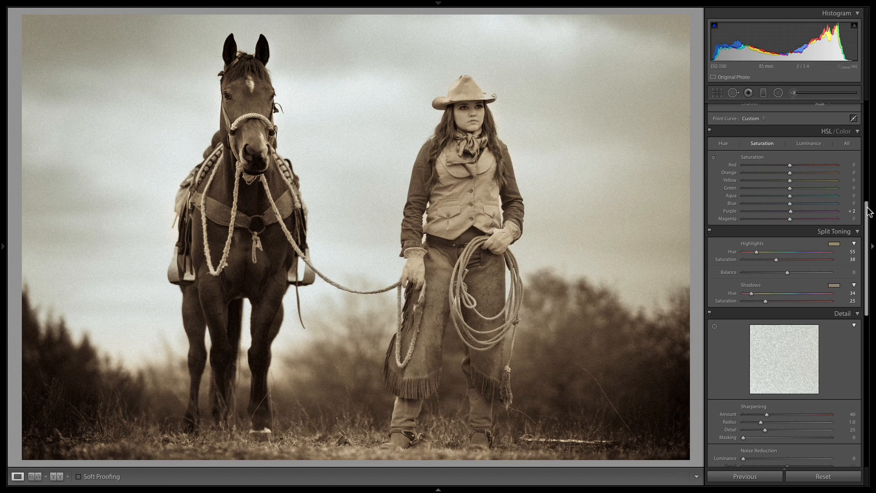
# Reset the white balance Temp to 5,150
pyautogui.moveTo(870, 207); pyautogui.dragTo(869, 84)
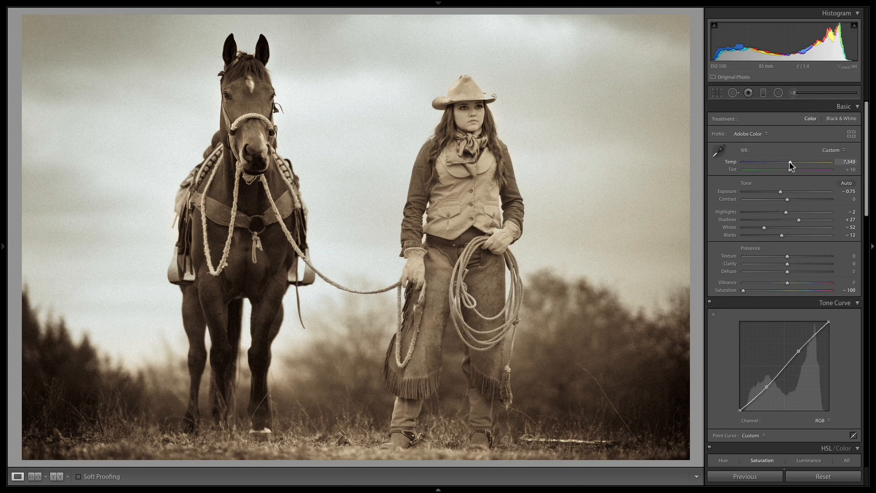
pyautogui.doubleClick(790, 163)
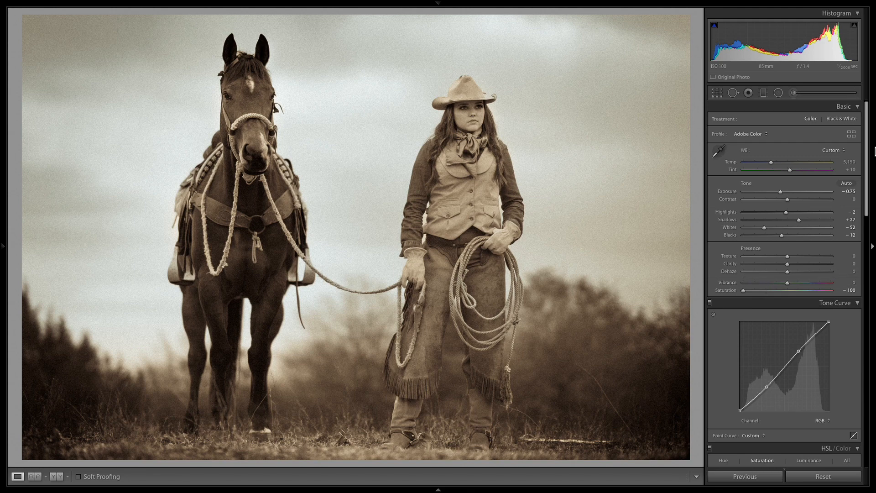
# Set the post-crop vignette to Amount -100, Midpoint 16, Roundness -100, Feather 72 and Highlights 0
pyautogui.scroll(-1, 869, 157)
pyautogui.scroll(2, 869, 159)
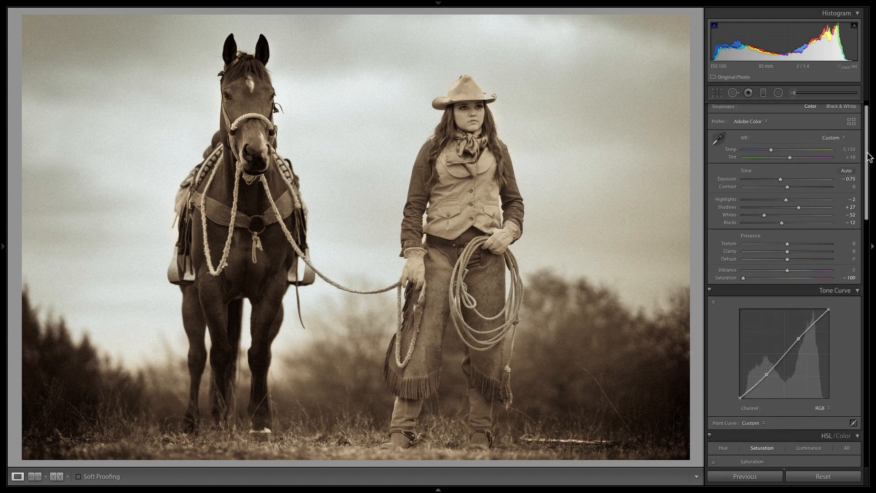
pyautogui.scroll(-2, 870, 164)
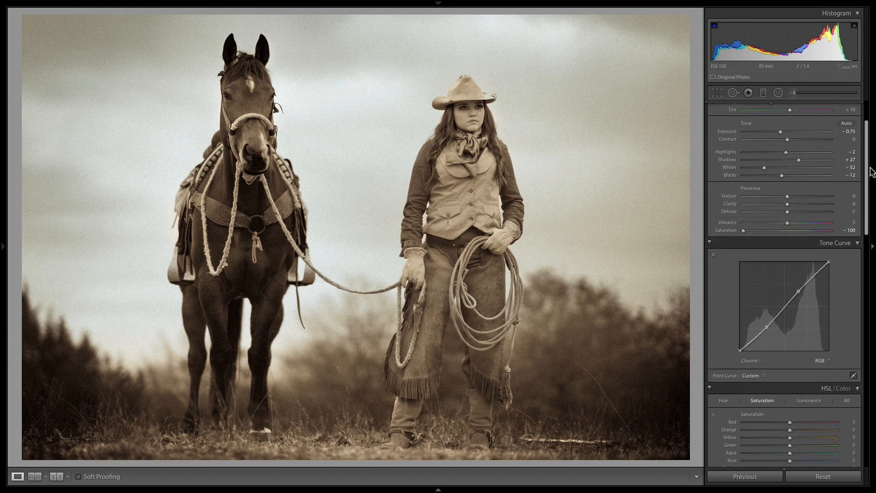
pyautogui.scroll(-2, 871, 174)
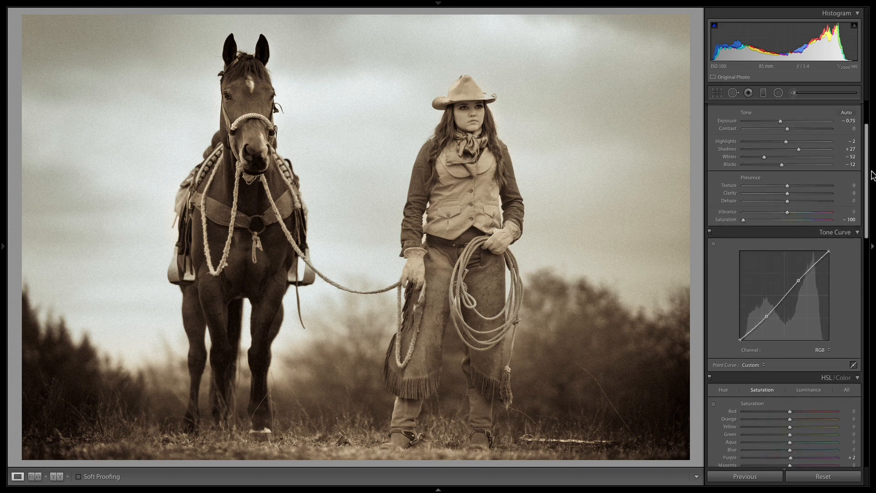
pyautogui.scroll(-1, 875, 183)
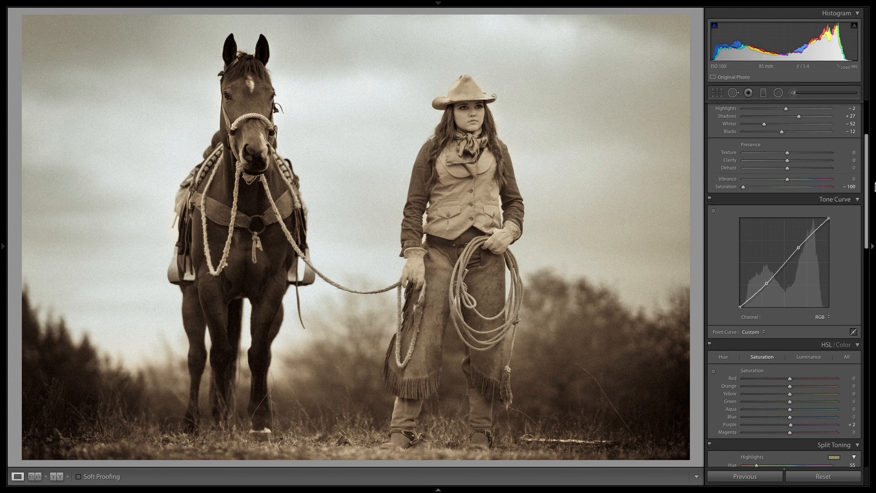
pyautogui.moveTo(874, 187); pyautogui.dragTo(875, 402)
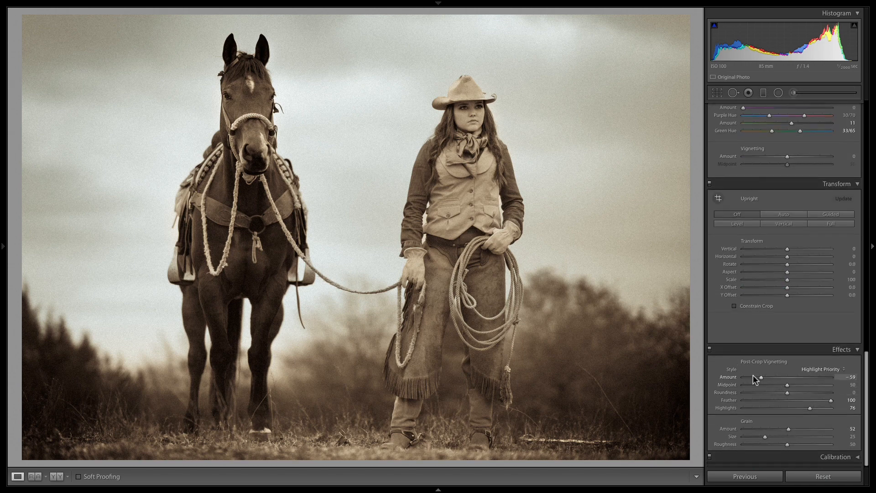
pyautogui.moveTo(747, 376); pyautogui.dragTo(724, 376)
pyautogui.click(807, 400)
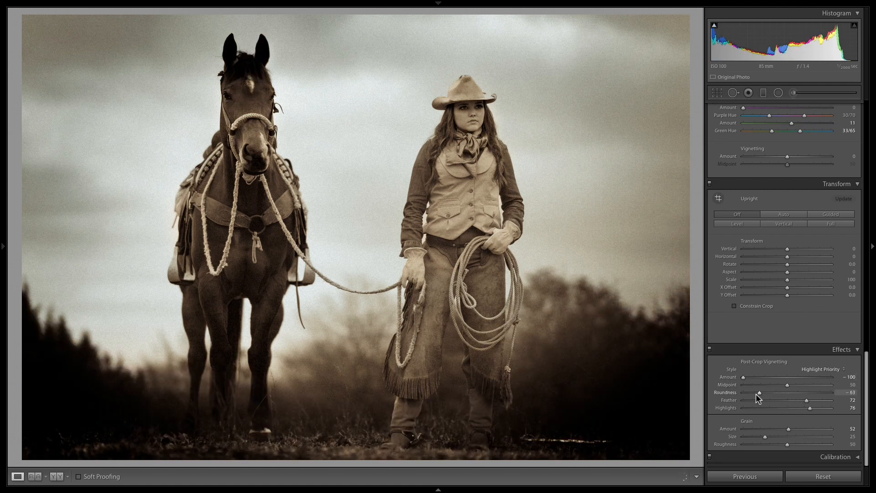
pyautogui.moveTo(755, 393); pyautogui.dragTo(751, 391)
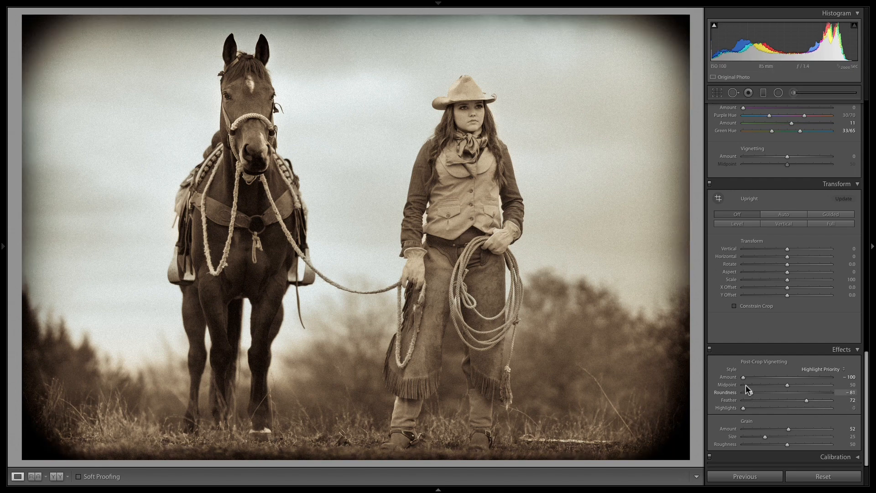
pyautogui.moveTo(751, 392); pyautogui.dragTo(726, 393)
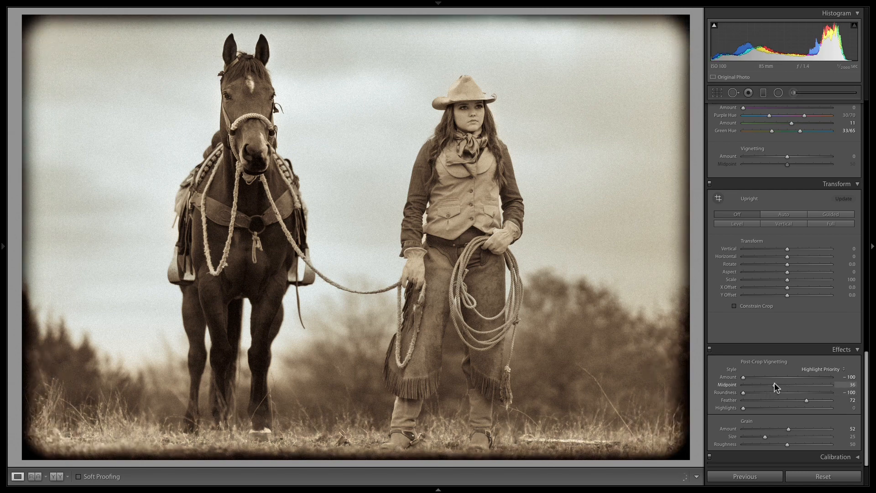
pyautogui.moveTo(766, 384); pyautogui.dragTo(762, 384)
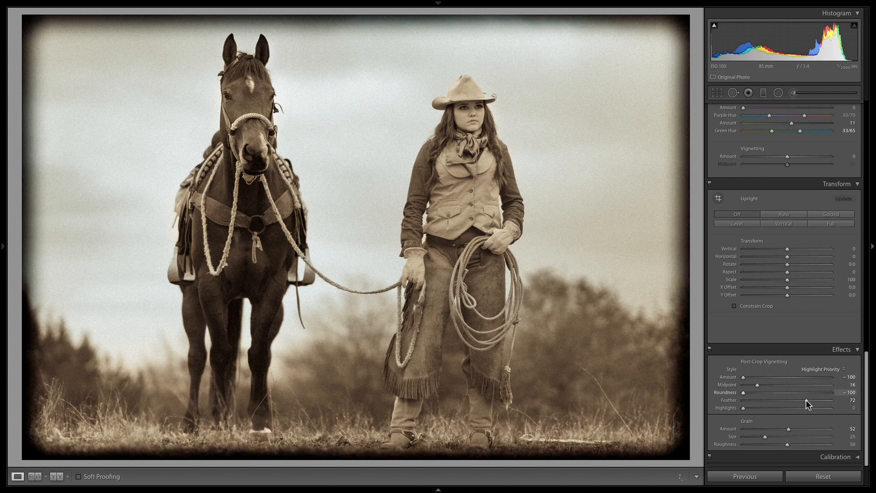
# Soften the post-crop vignette with Amount -46, Midpoint 10 and Roundness -77
pyautogui.click(768, 377)
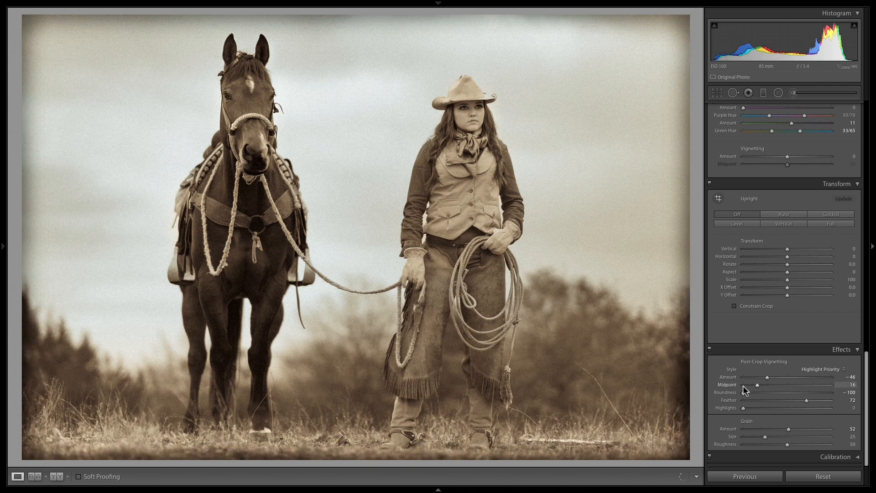
pyautogui.click(746, 386)
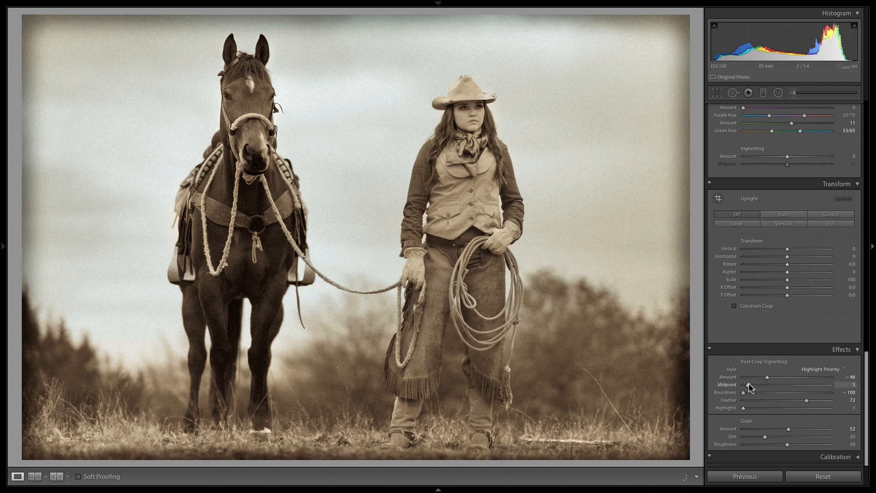
pyautogui.click(755, 391)
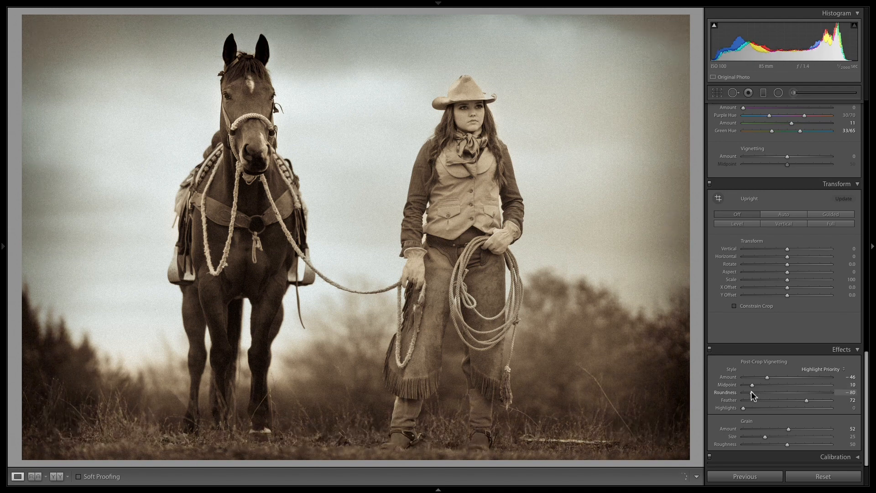
pyautogui.click(752, 392)
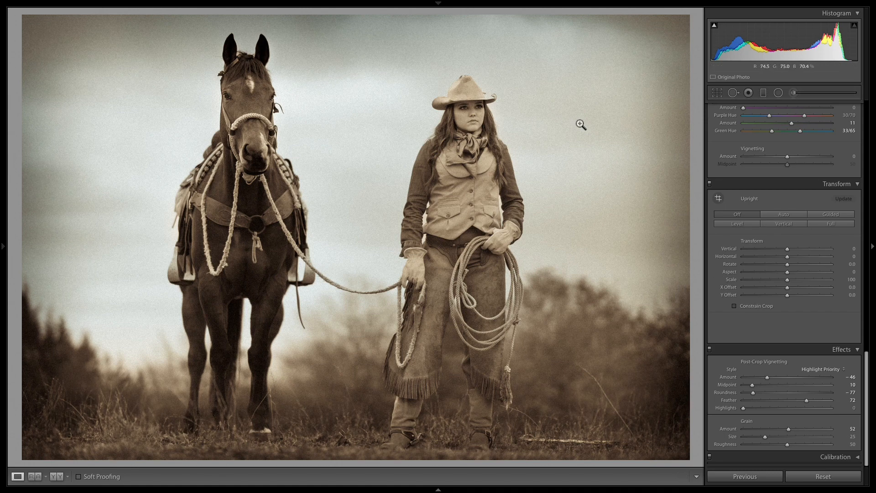
# Compare the sepia copy with its before state, and view it beside the color original in Reference View with the side panels and filmstrip hidden
pyautogui.press('\\')
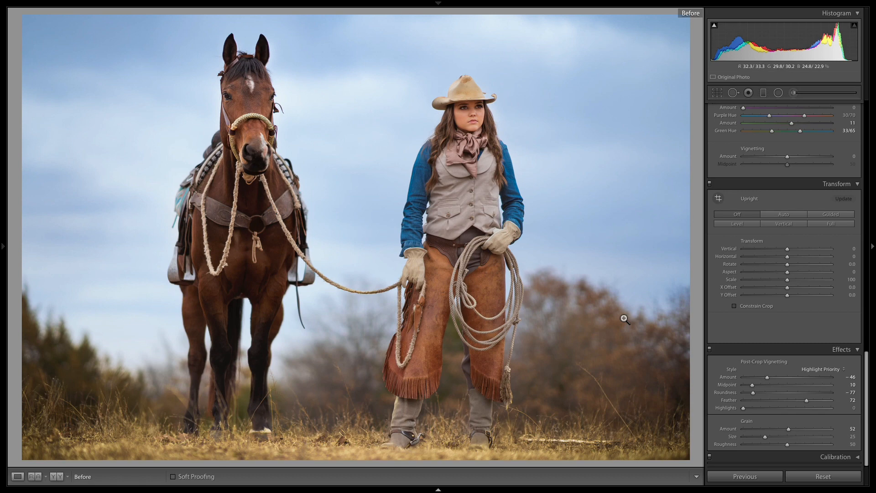
pyautogui.press('\\')
pyautogui.press('F6')
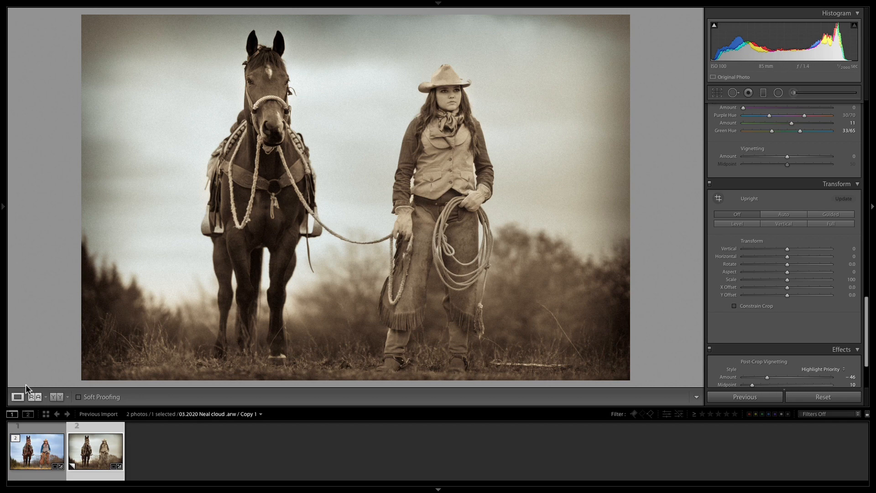
pyautogui.hotkey('shift', 'r')
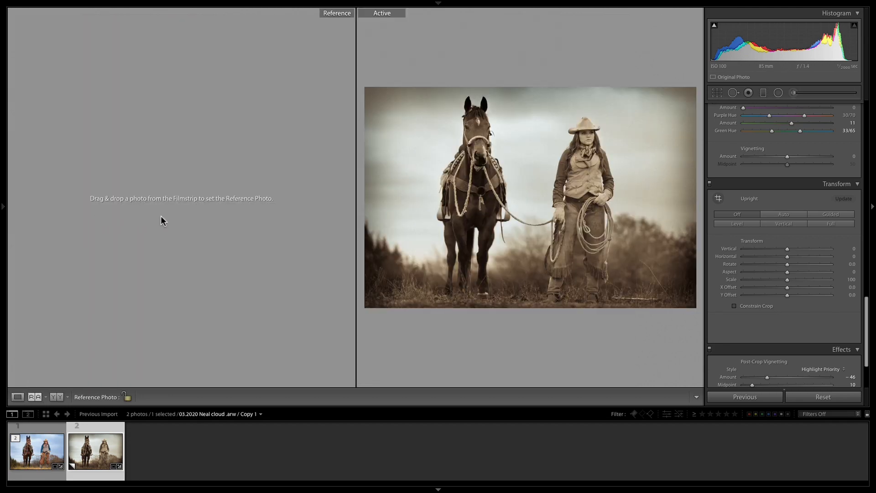
pyautogui.hotkey('shift', 'Tab')
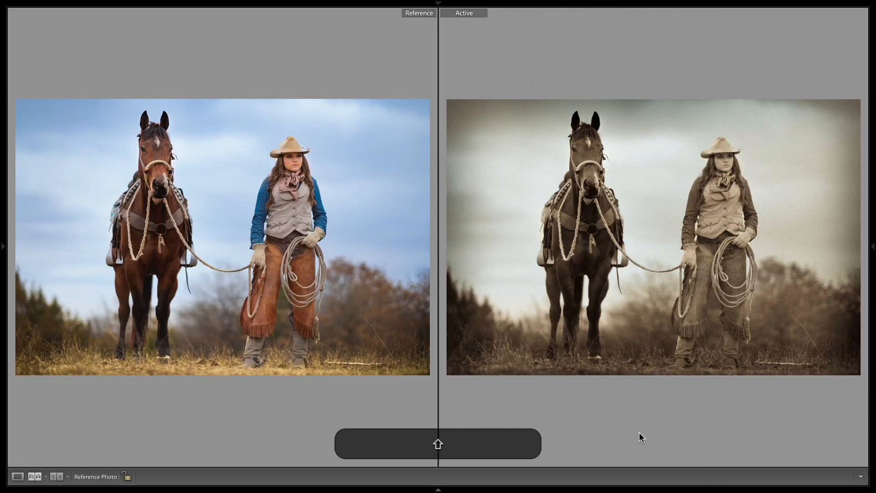